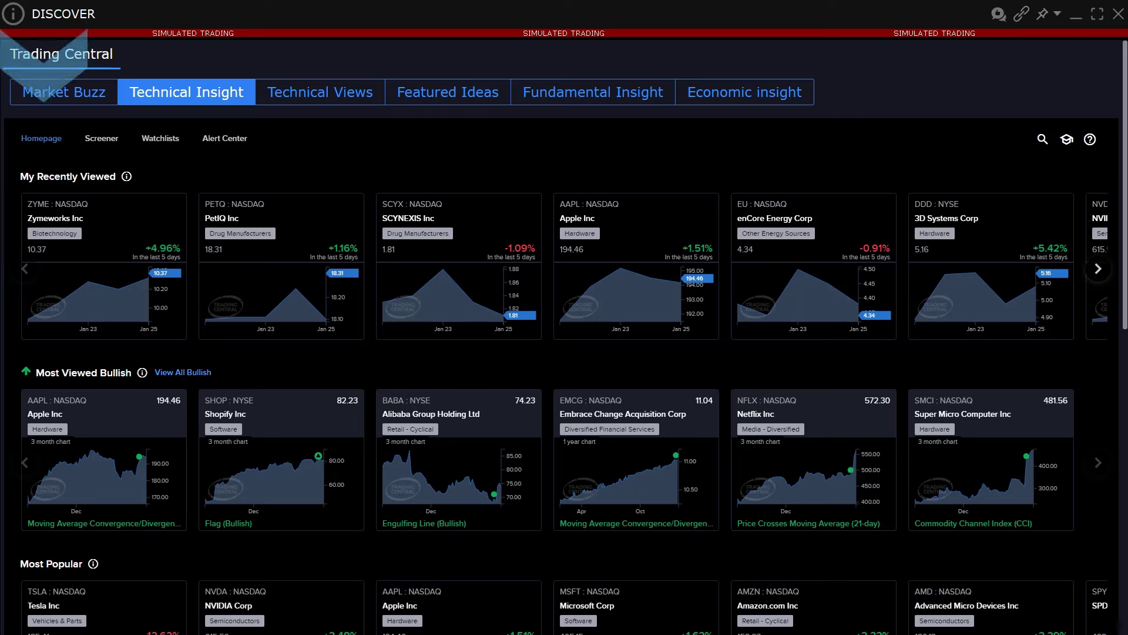
Step: Switch to the Screener to list the top 100 US stock matches and their technical events
{"action": "left_click", "coordinate": [102, 138]}
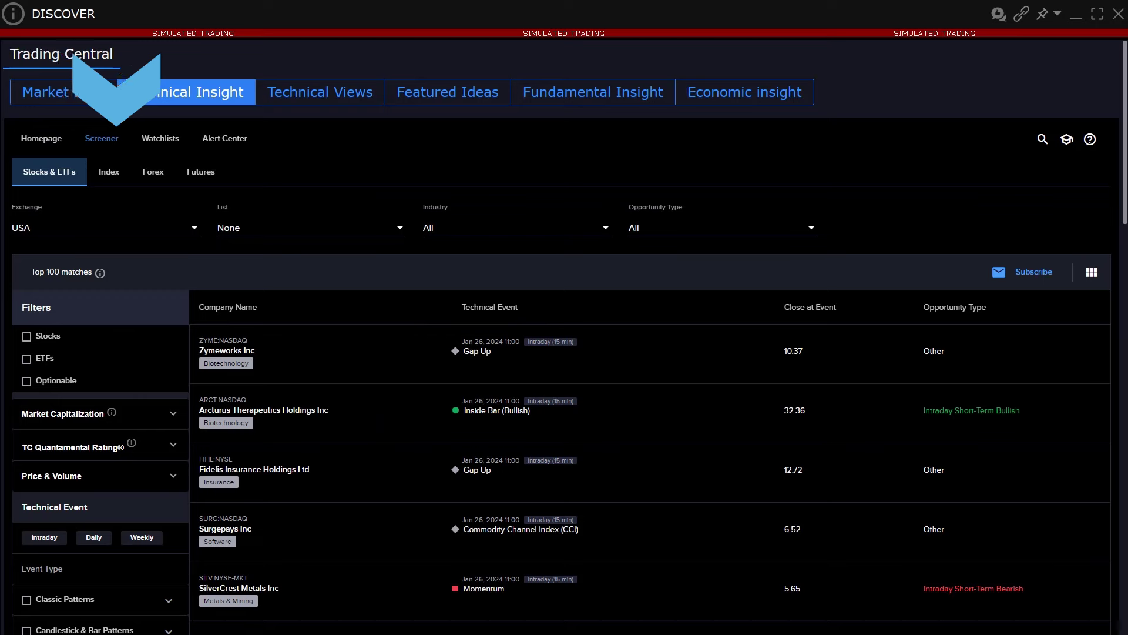
Step: Look over the Watchlists page, then the Alert Center, which has no subscriptions yet
{"action": "left_click", "coordinate": [160, 138]}
{"action": "left_click", "coordinate": [224, 138]}
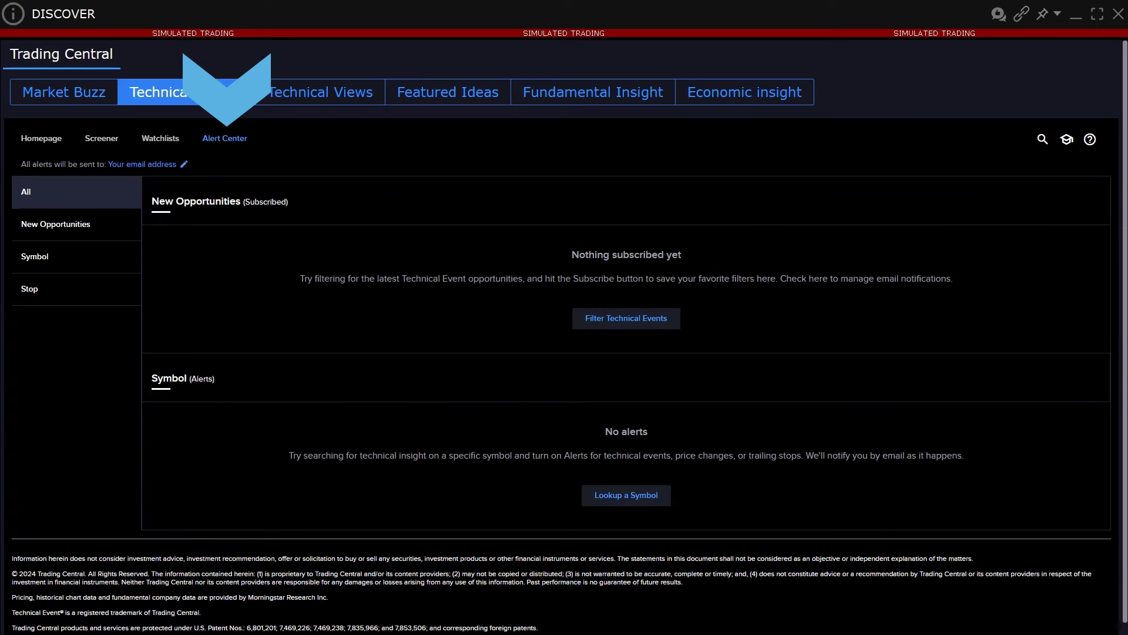
Step: Read the Continuation Wedge (Bullish) lesson under Education's Classic Patterns, then switch to Short-Term patterns
{"action": "left_click", "coordinate": [1068, 147]}
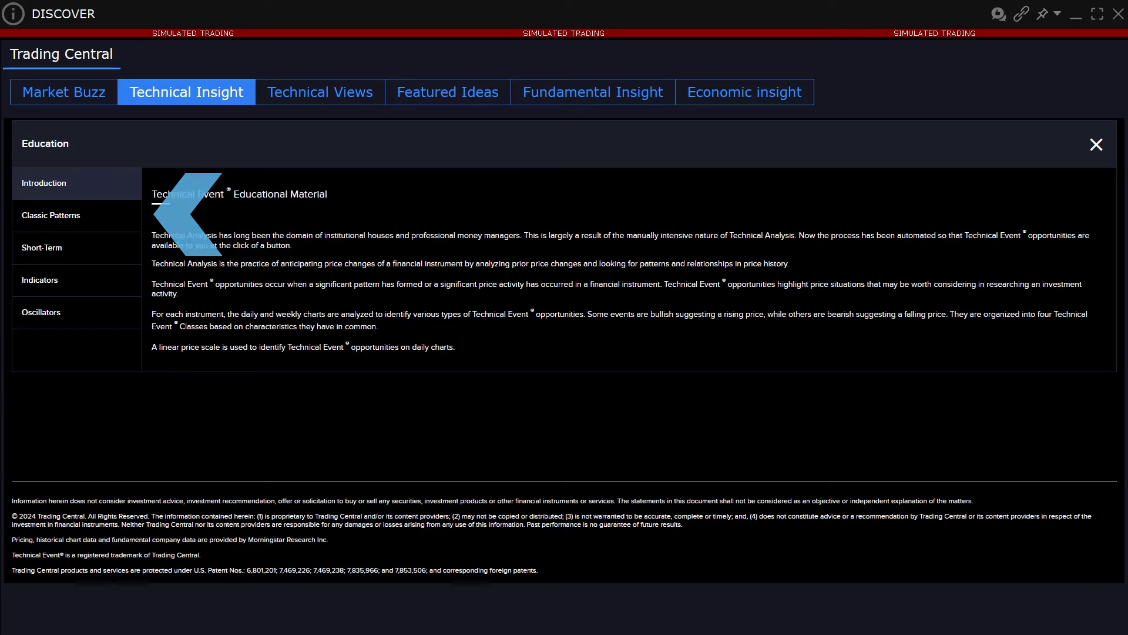
{"action": "left_click", "coordinate": [31, 222]}
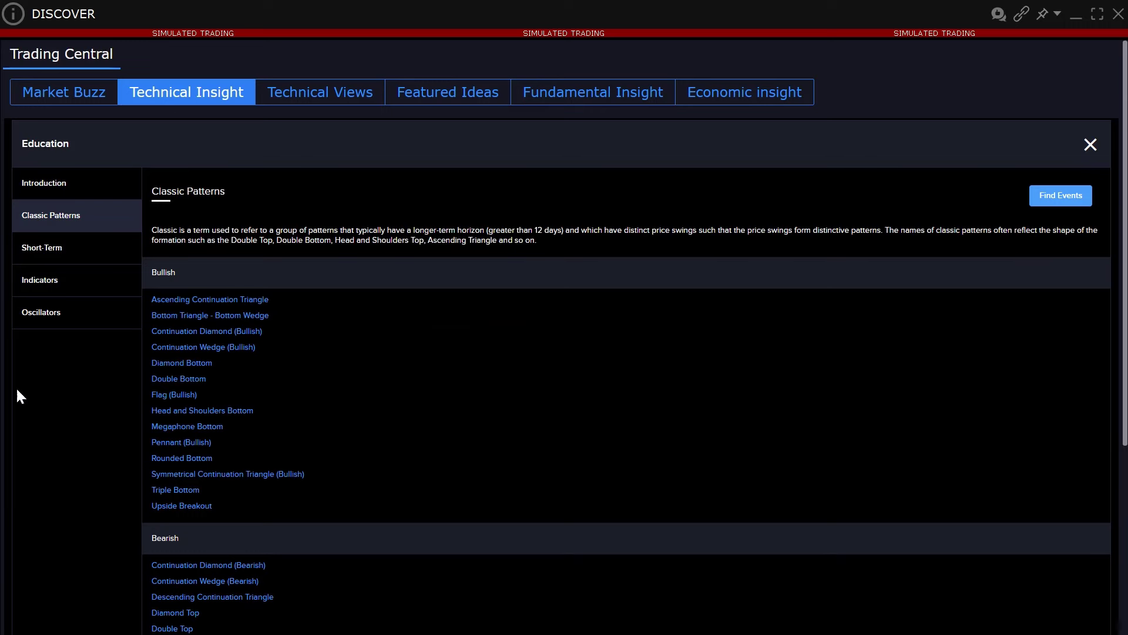
{"action": "left_click", "coordinate": [171, 347]}
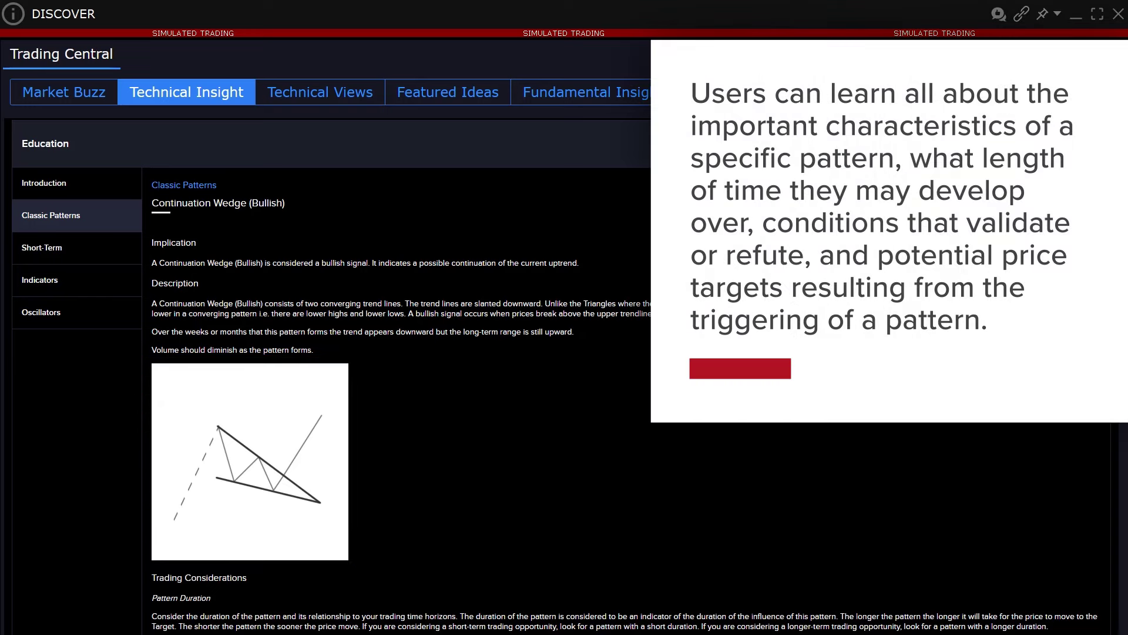
{"action": "scroll", "coordinate": [1120, 446], "scroll_direction": "down", "scroll_amount": 3}
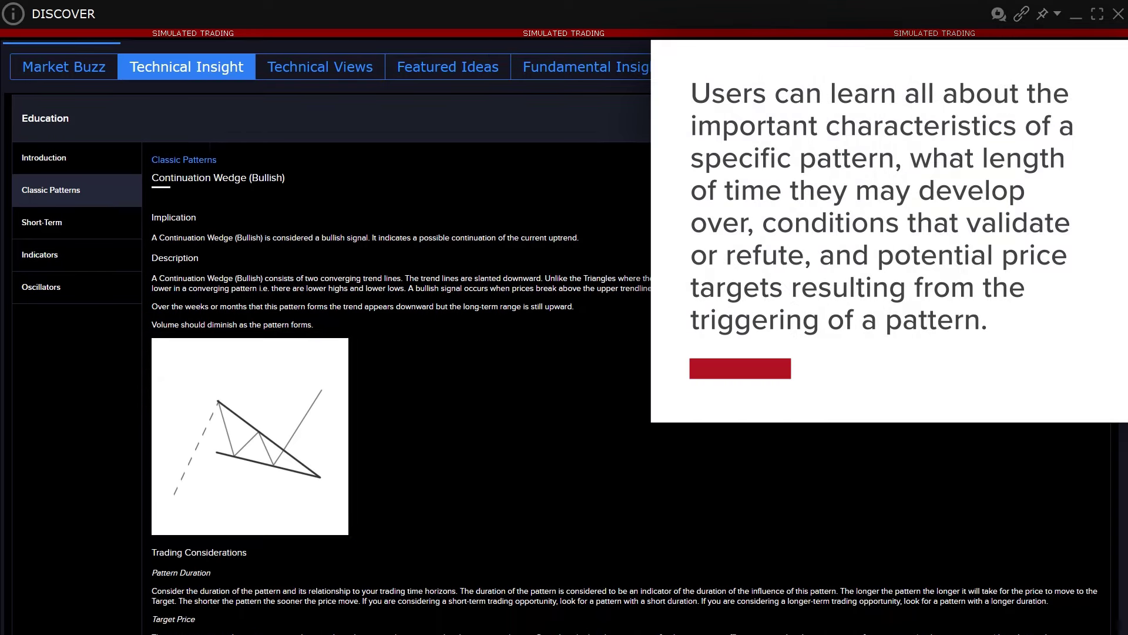
{"action": "left_click_drag", "start_coordinate": [1120, 447], "coordinate": [1122, 555]}
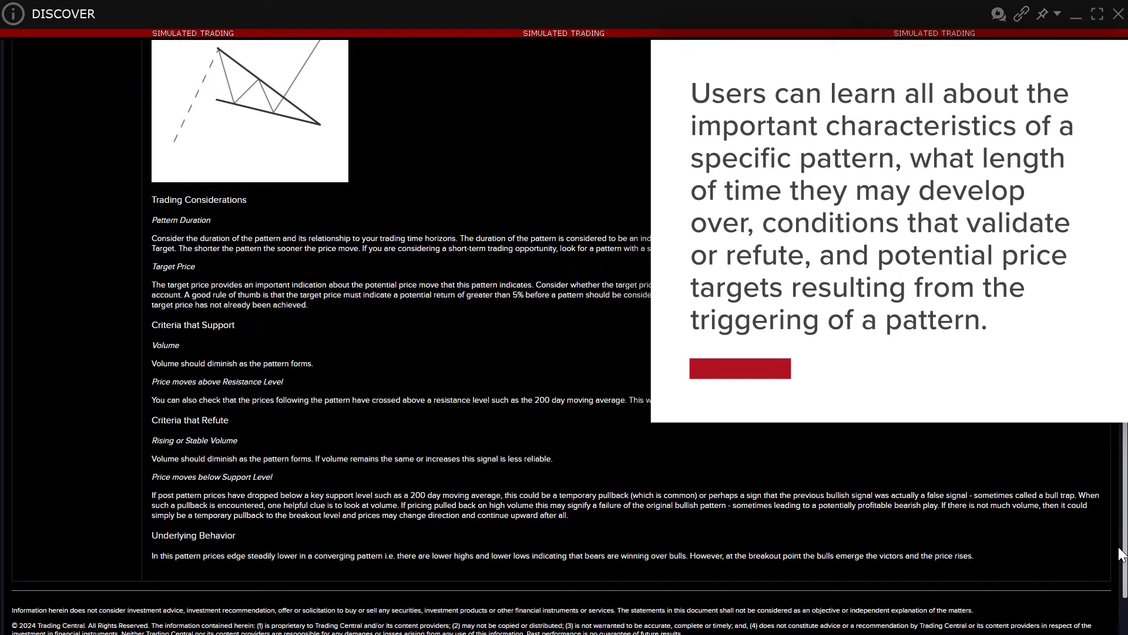
{"action": "left_click_drag", "start_coordinate": [1123, 555], "coordinate": [1125, 424]}
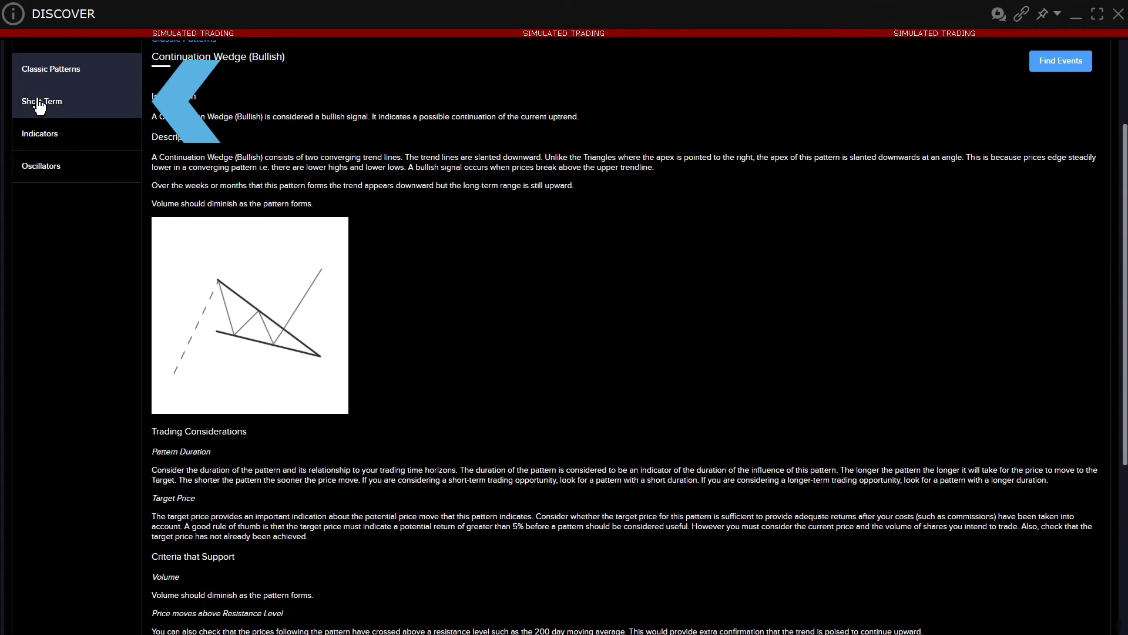
{"action": "left_click", "coordinate": [39, 103]}
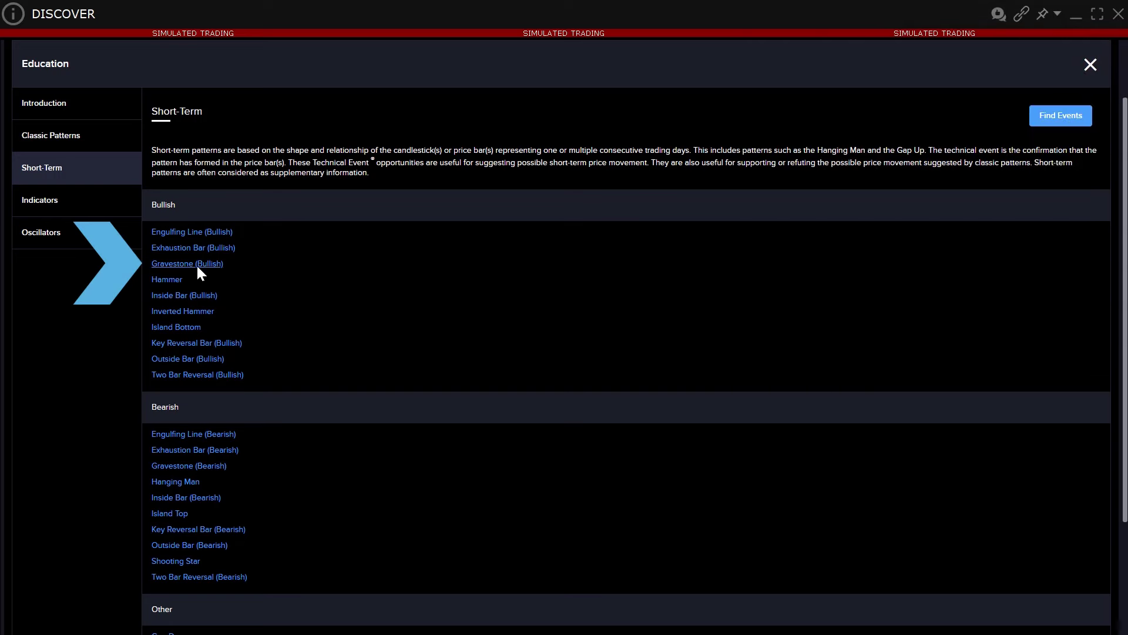
Step: Read the Gravestone (Bullish) lesson, then the Long-term KST lesson under Indicators > Oscillators
{"action": "left_click", "coordinate": [197, 265]}
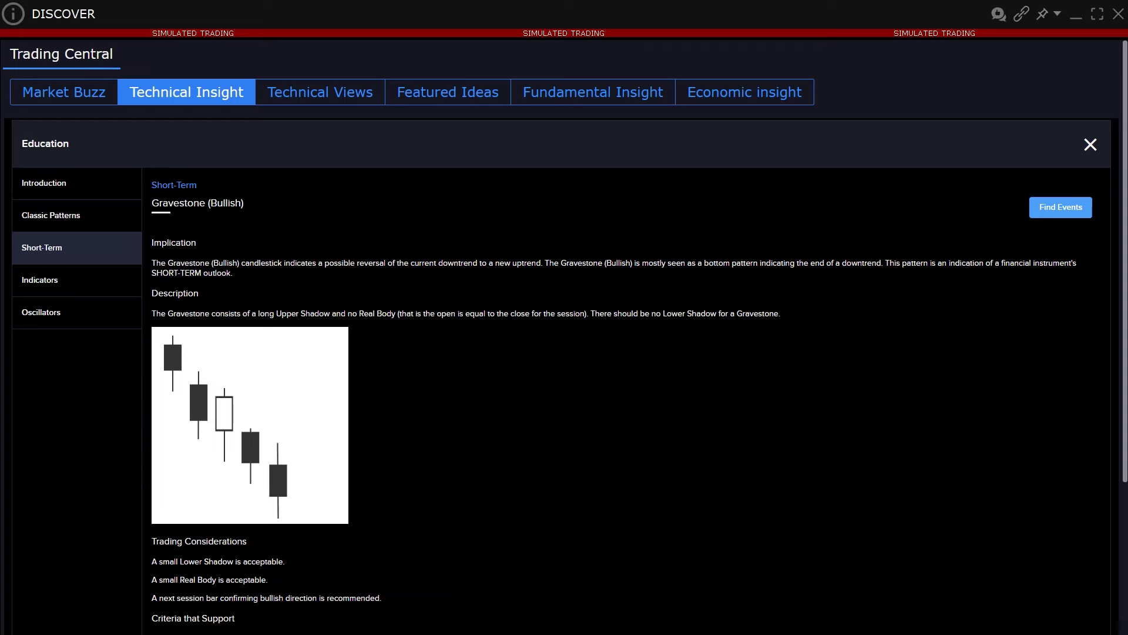
{"action": "left_click", "coordinate": [41, 288]}
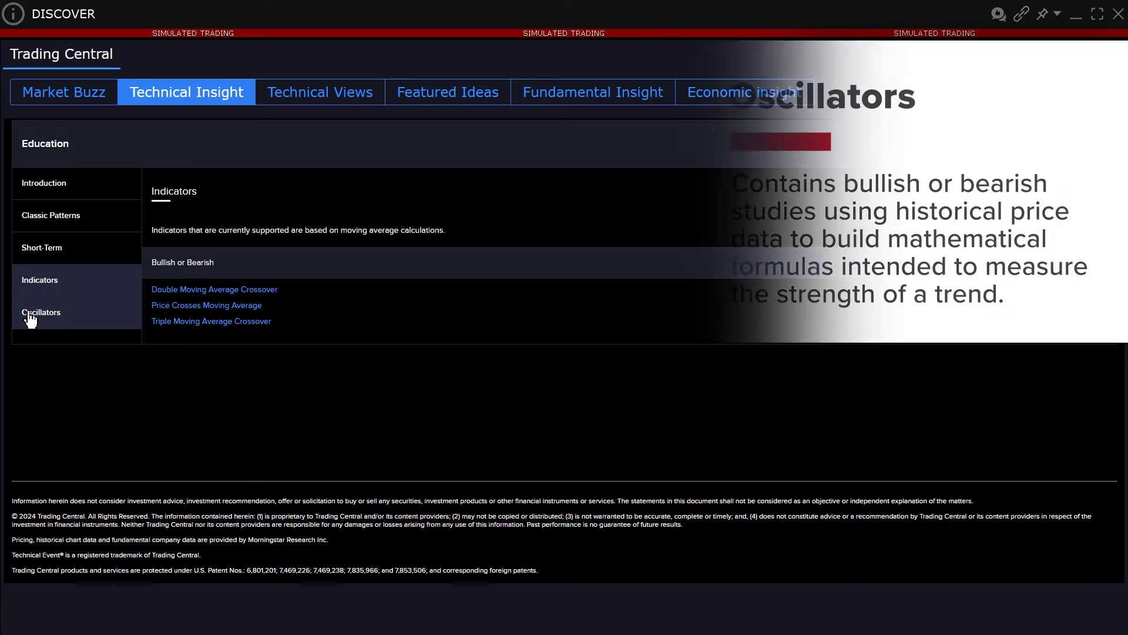
{"action": "left_click", "coordinate": [31, 316]}
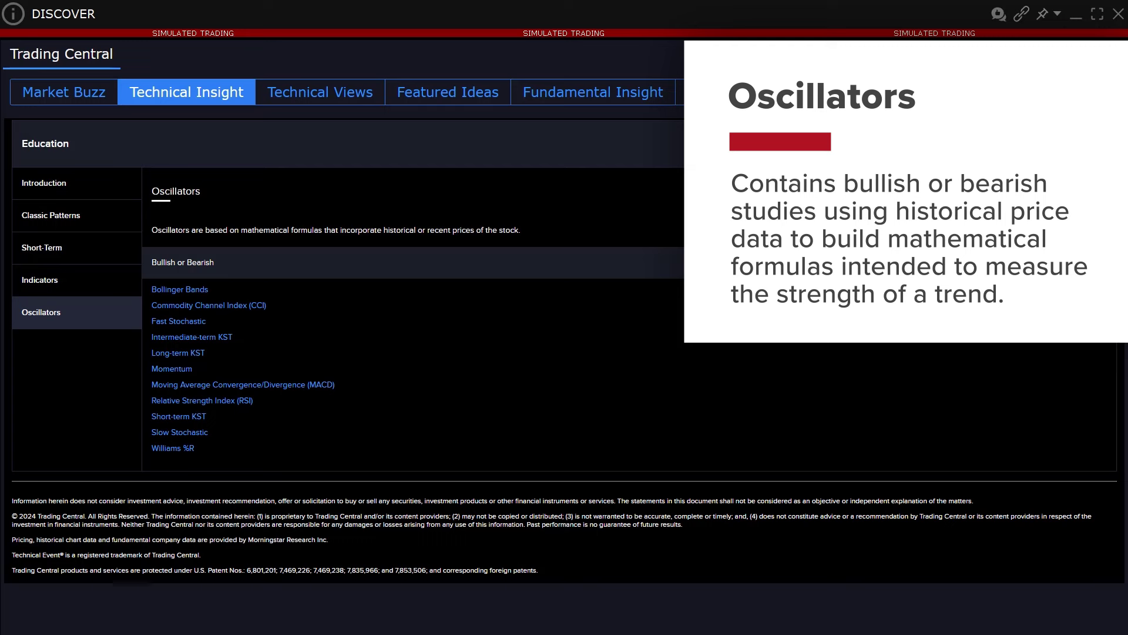
{"action": "left_click", "coordinate": [181, 352]}
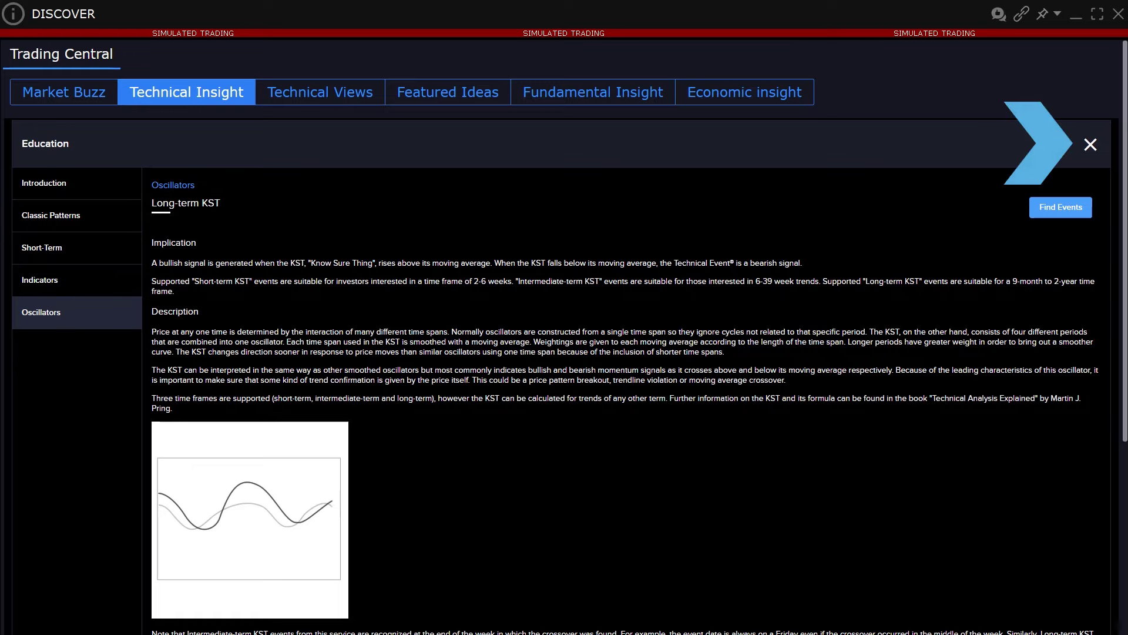
Step: Close the Education panel and scroll down to the Most Viewed Bullish, Most Popular and Trending Now cards
{"action": "left_click", "coordinate": [1090, 144]}
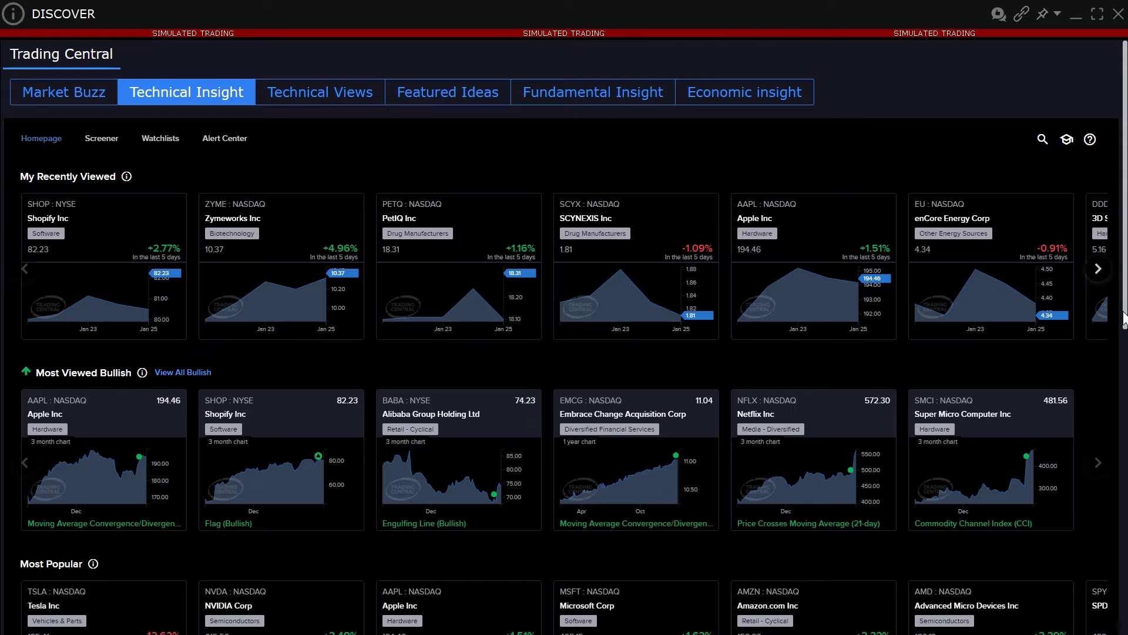
{"action": "left_click_drag", "start_coordinate": [1124, 320], "coordinate": [1124, 511]}
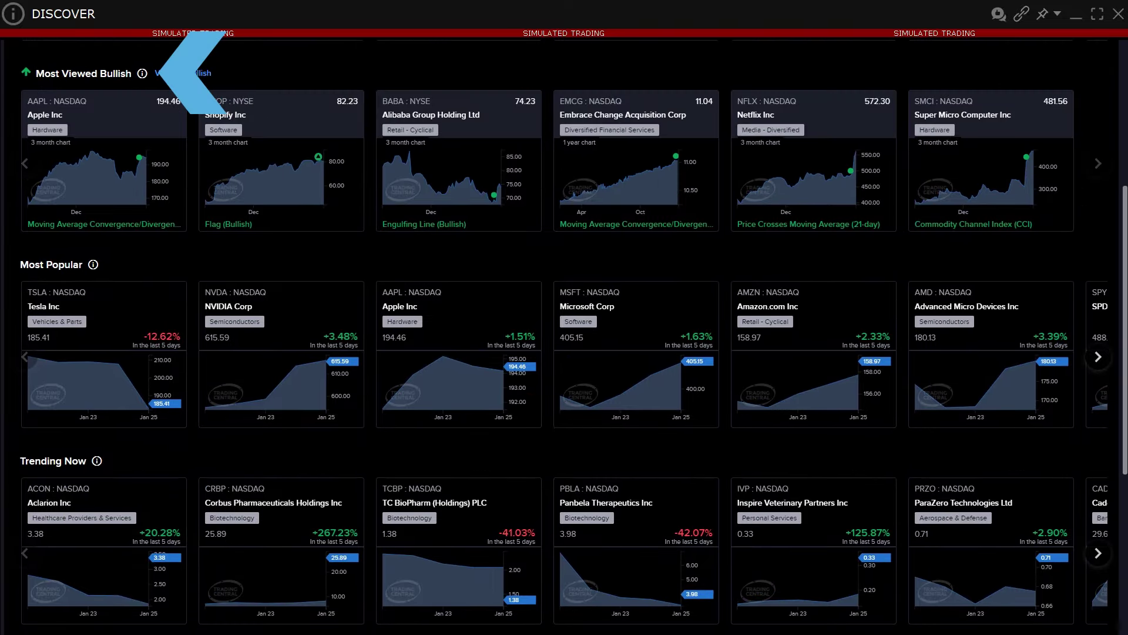
{"action": "mouse_move", "coordinate": [144, 78]}
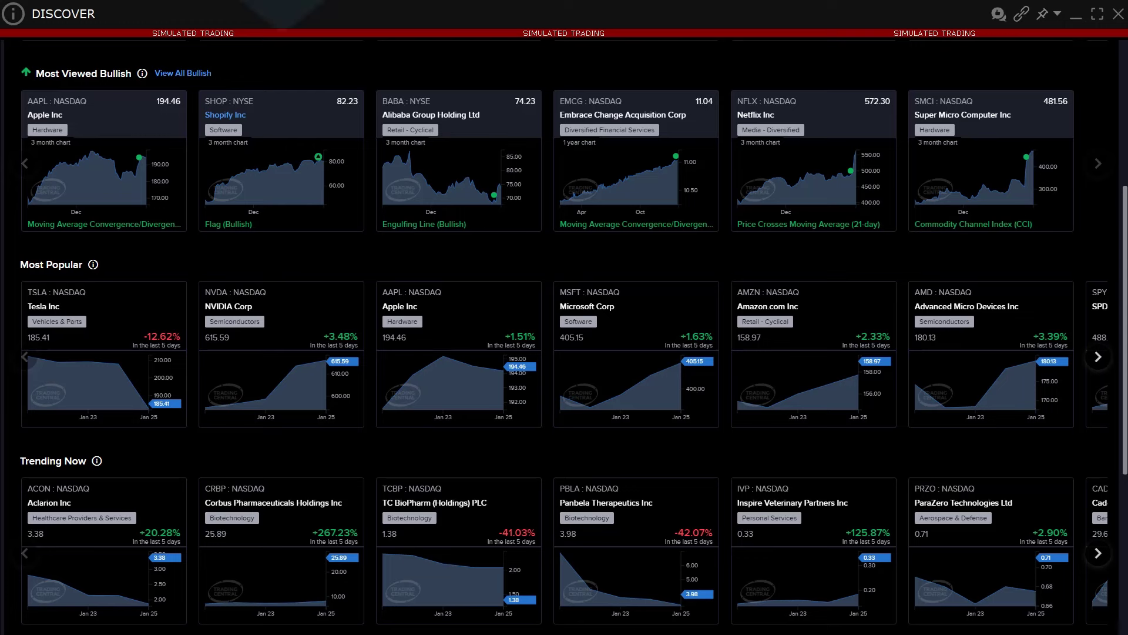
Step: Open the Shopify Inc (SHOP) analysis page and scroll down to its Active Events chart
{"action": "left_click", "coordinate": [297, 144]}
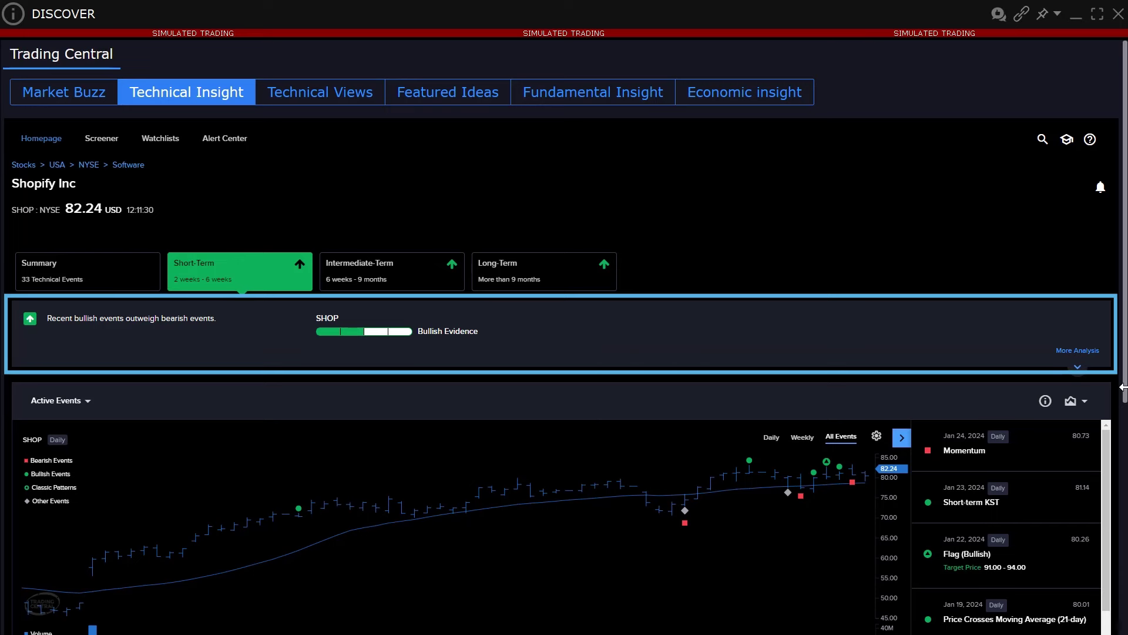
{"action": "scroll", "coordinate": [1125, 393], "scroll_direction": "down", "scroll_amount": 4}
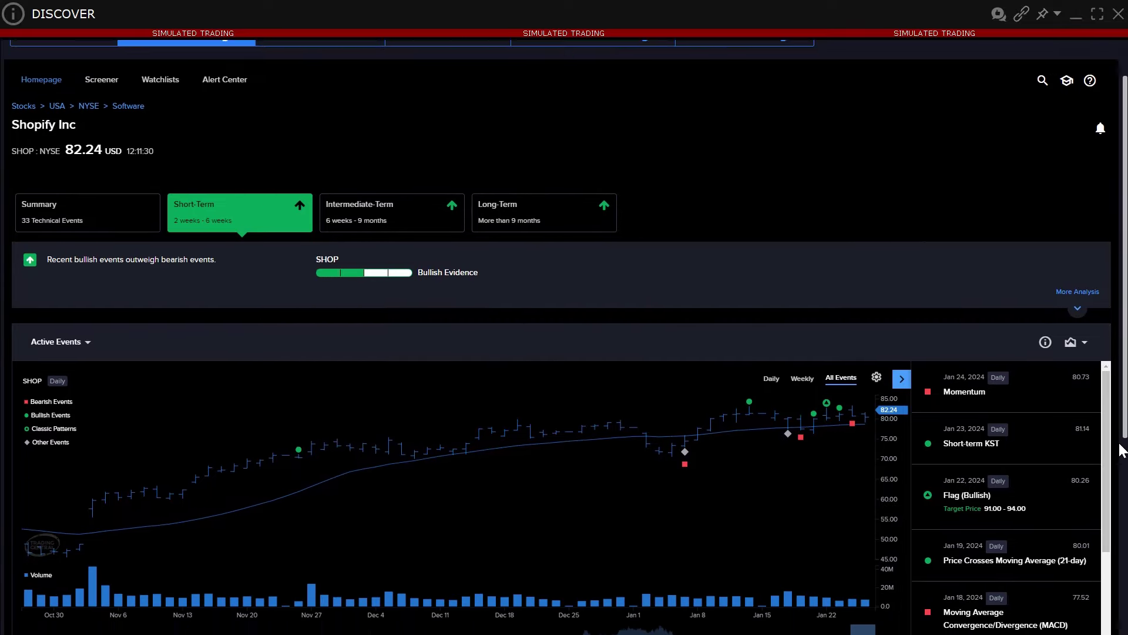
{"action": "scroll", "coordinate": [1118, 493], "scroll_direction": "down", "scroll_amount": 3}
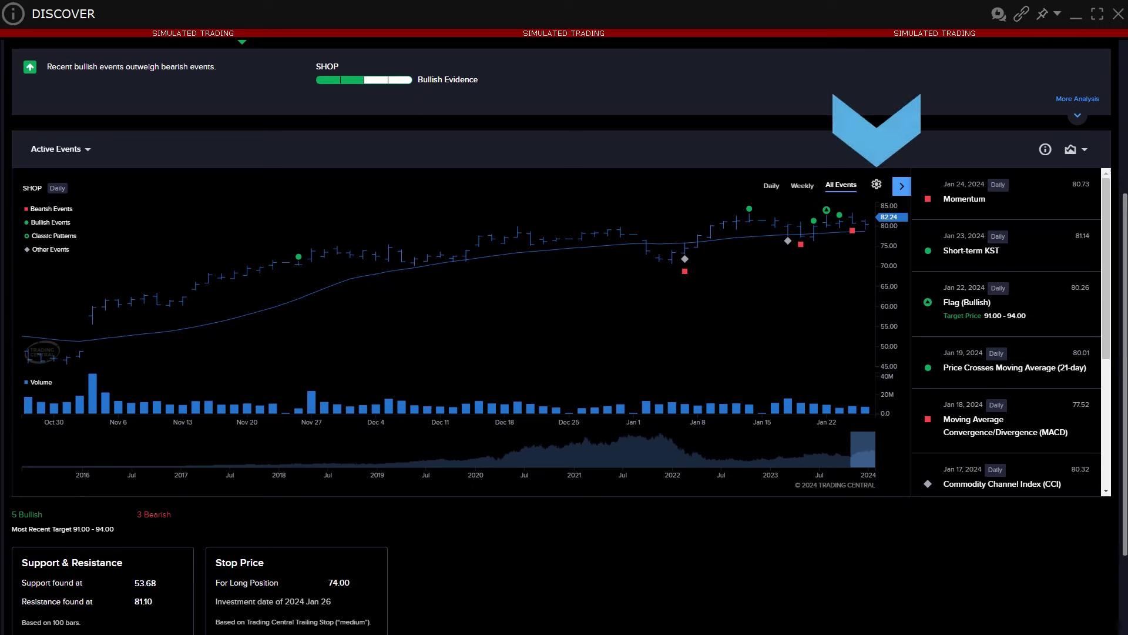
{"action": "left_click", "coordinate": [877, 185]}
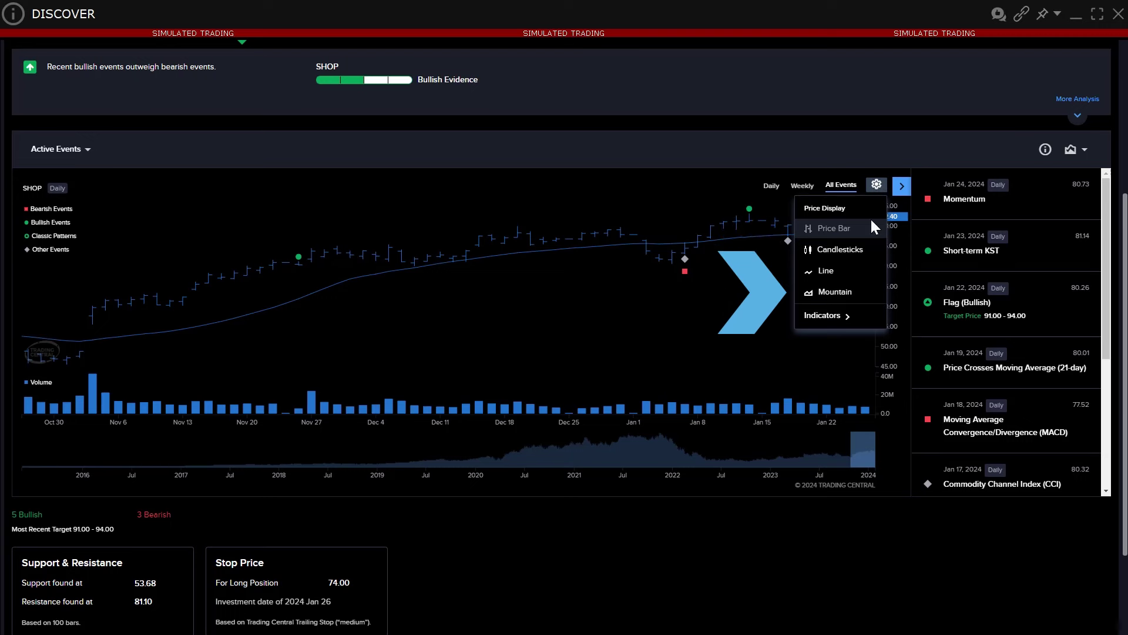
{"action": "left_click", "coordinate": [852, 318]}
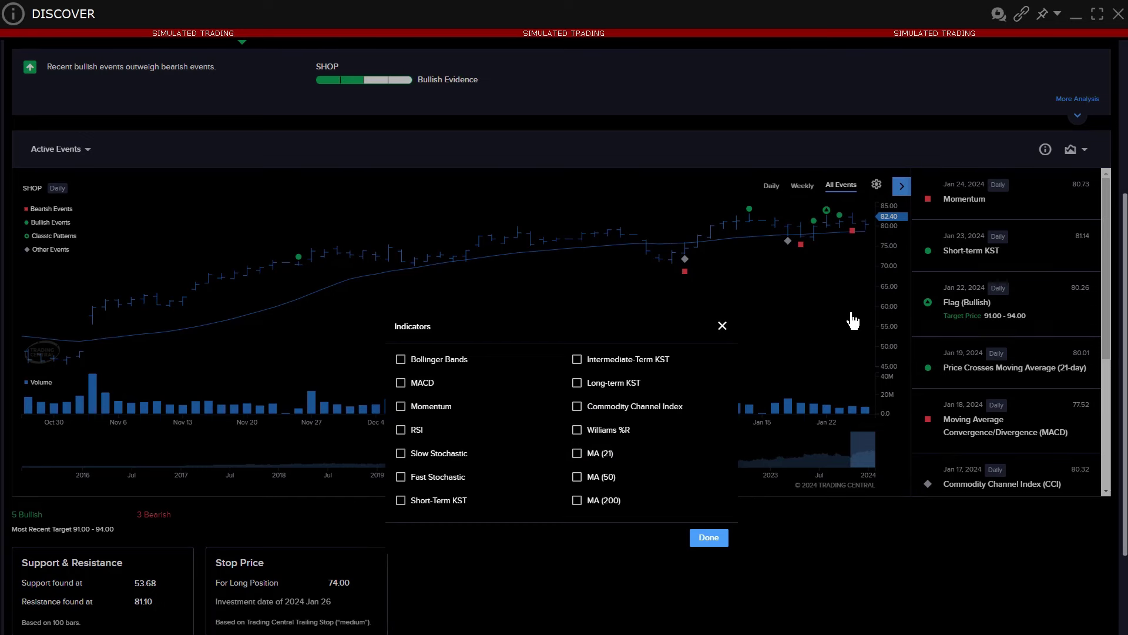
{"action": "left_click", "coordinate": [708, 539]}
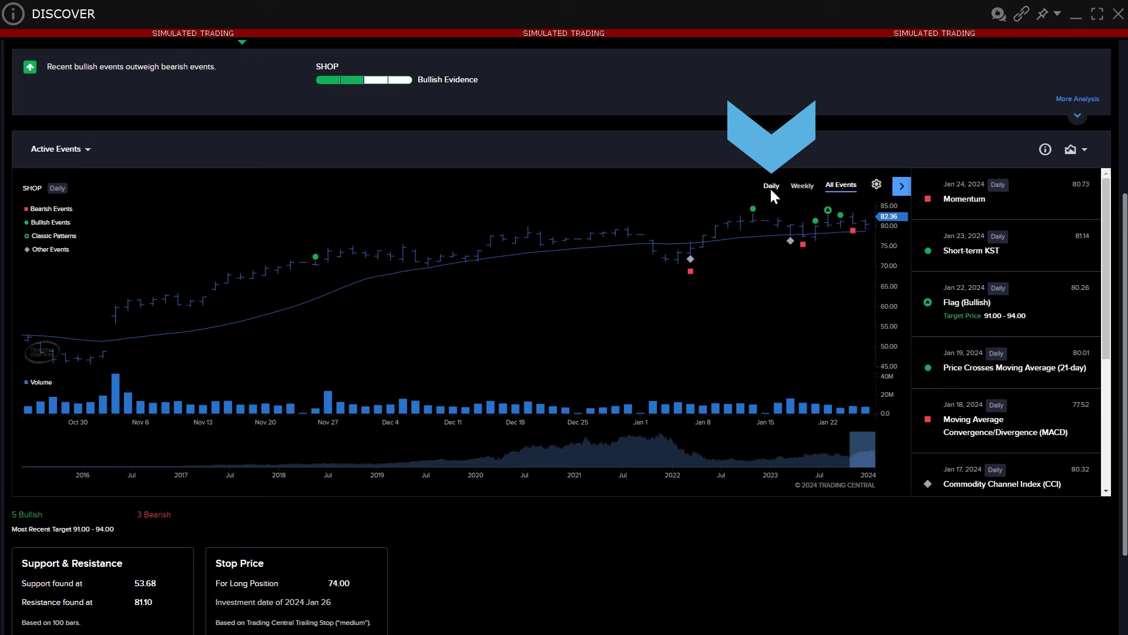
Step: Show the SHOP chart as weekly bars to reveal its three CCI events
{"action": "left_click", "coordinate": [800, 188]}
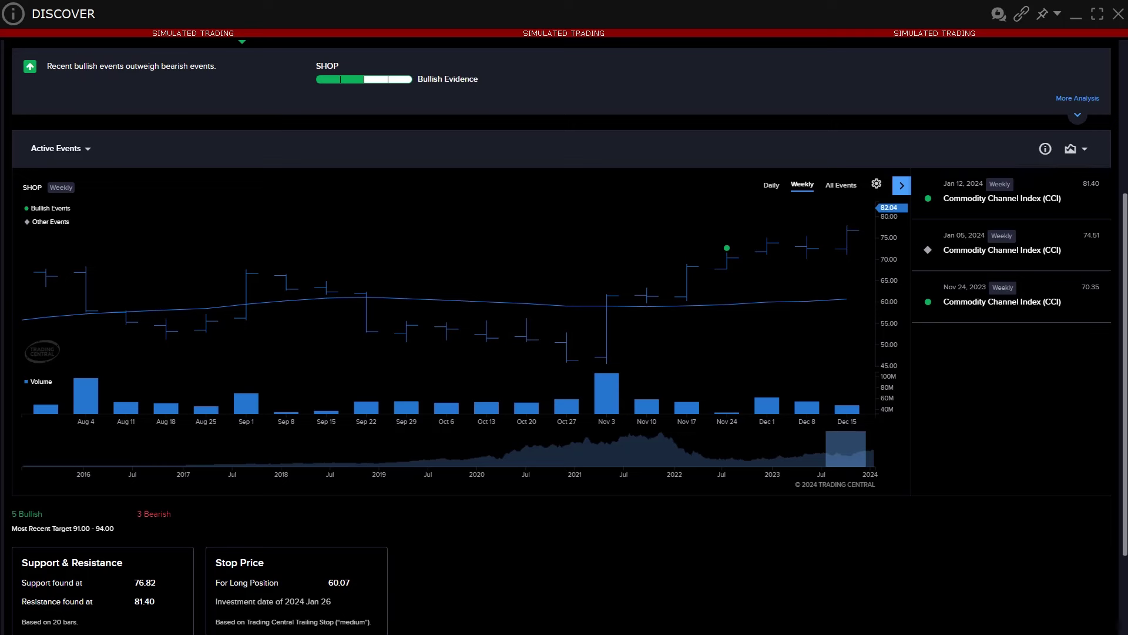
{"action": "mouse_move", "coordinate": [749, 210]}
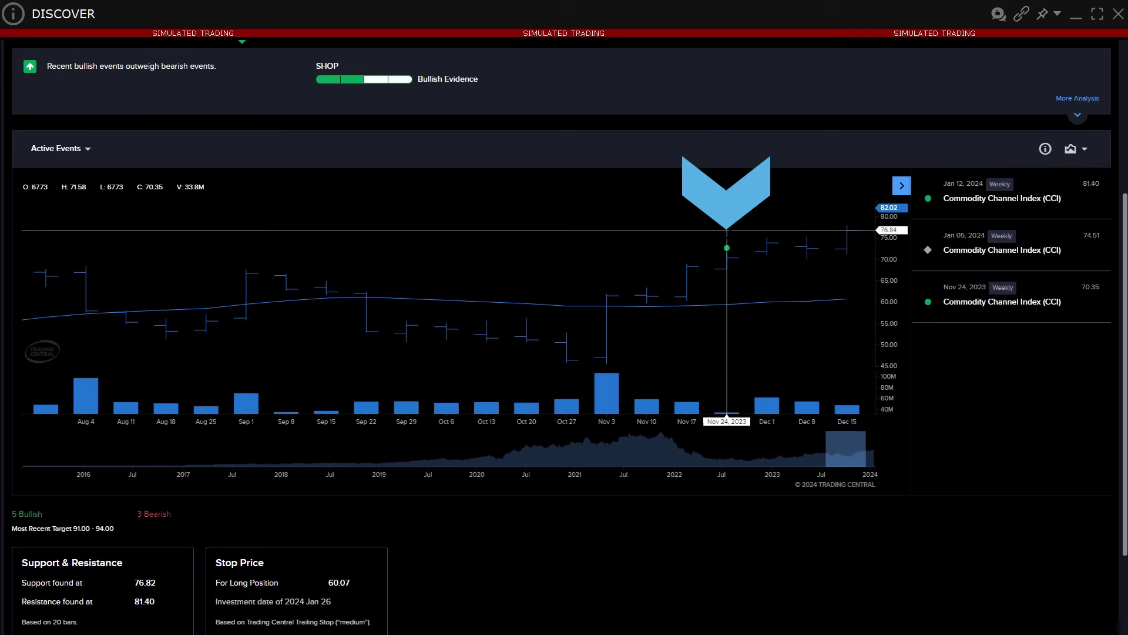
{"action": "mouse_move", "coordinate": [729, 249]}
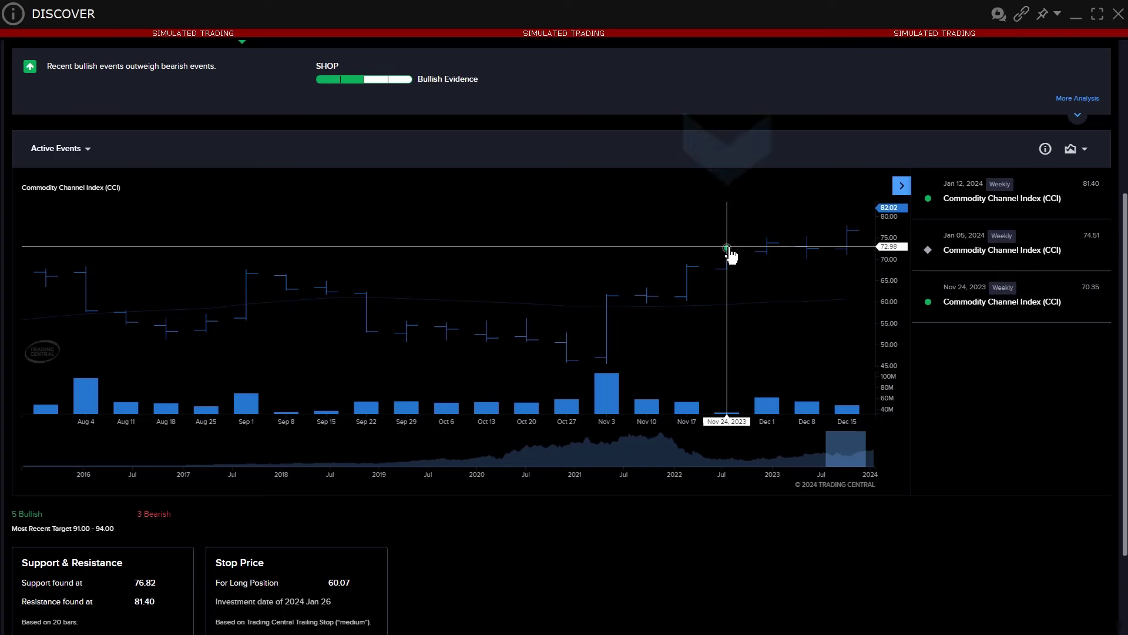
{"action": "left_click", "coordinate": [729, 251]}
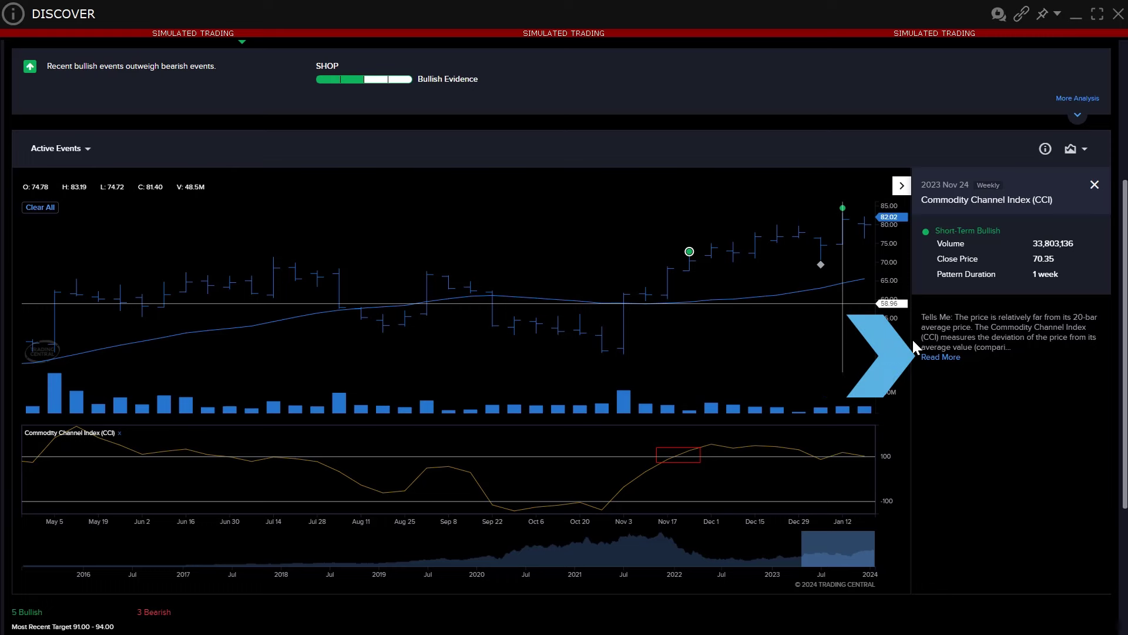
{"action": "left_click", "coordinate": [940, 356]}
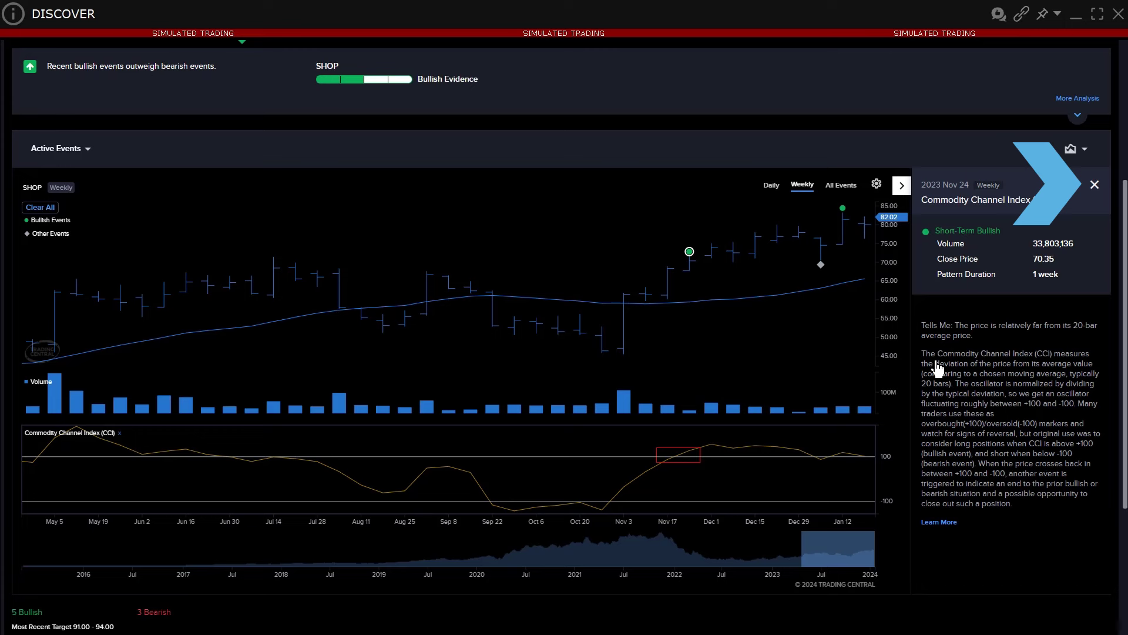
{"action": "left_click", "coordinate": [1094, 185]}
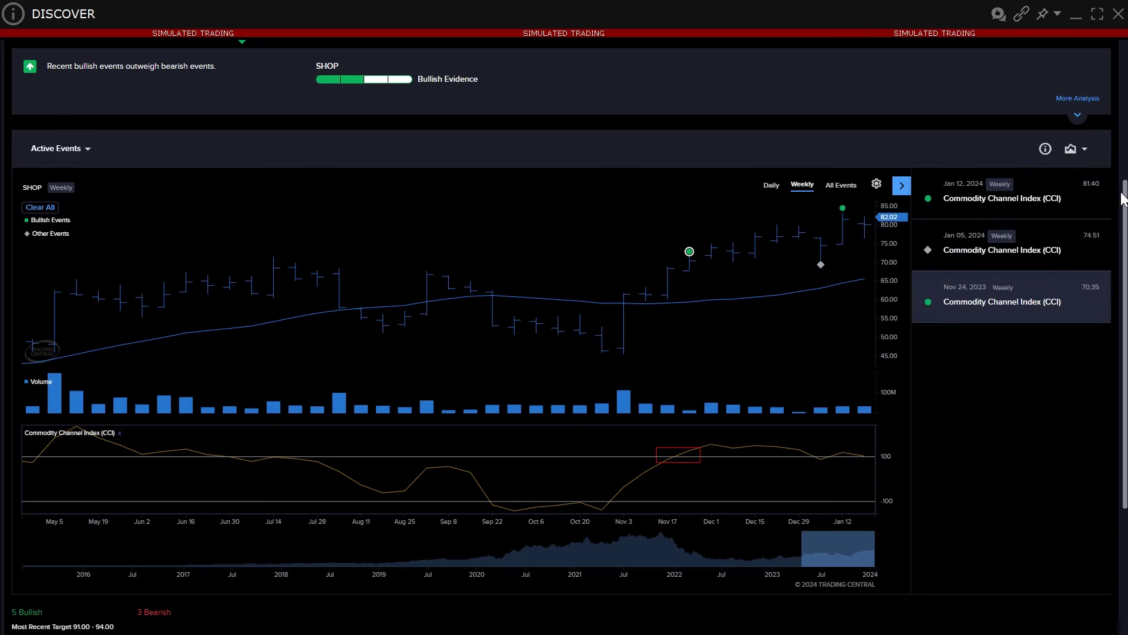
{"action": "left_click", "coordinate": [74, 151]}
{"action": "left_click", "coordinate": [69, 180]}
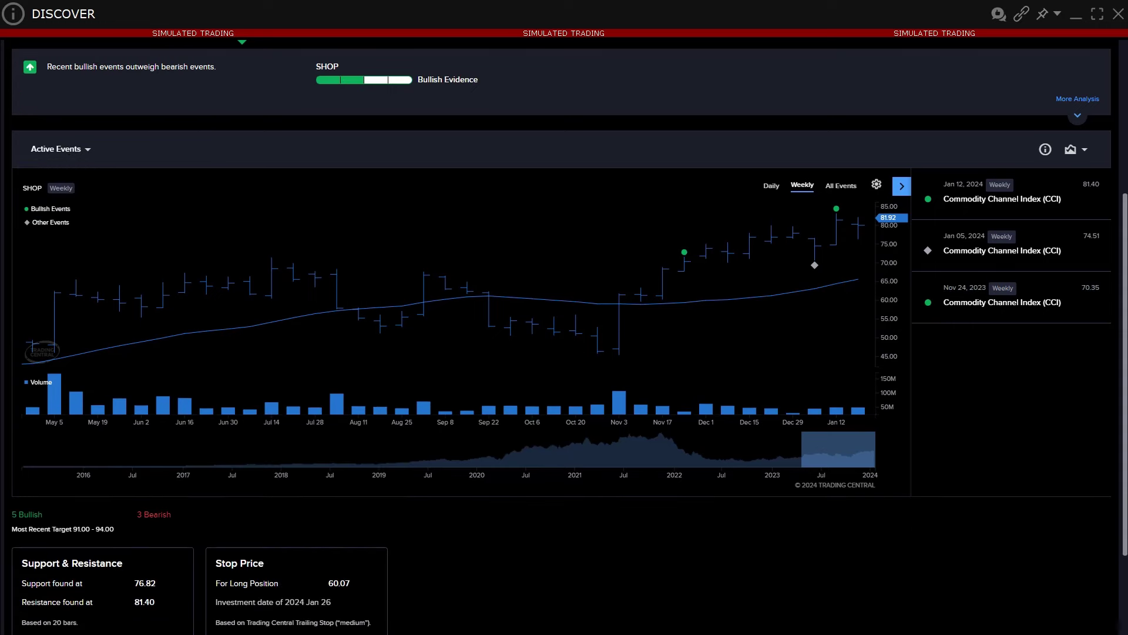
Step: Scroll further down the SHOP analysis page
{"action": "scroll", "coordinate": [564, 335], "scroll_direction": "down", "scroll_amount": 3}
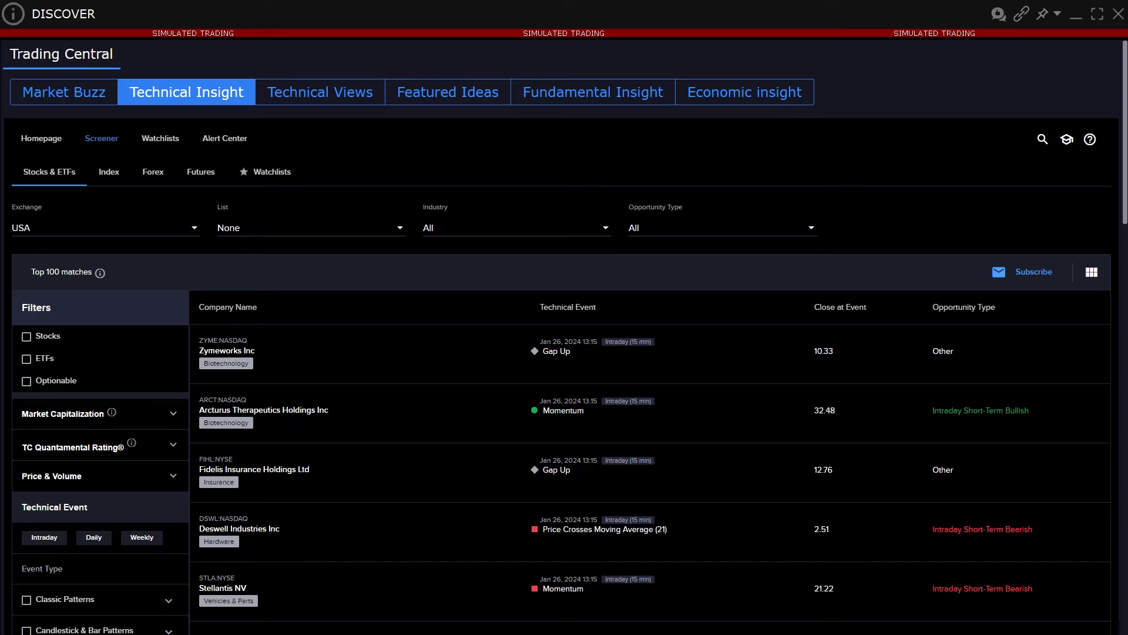
{"action": "left_click", "coordinate": [182, 235]}
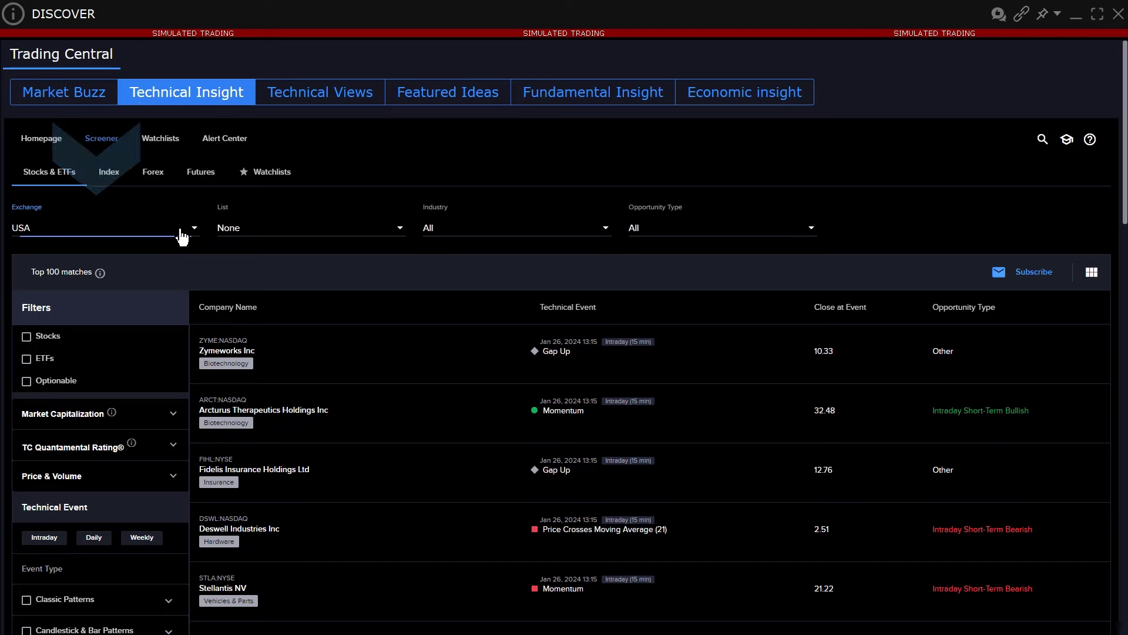
{"action": "left_click", "coordinate": [176, 263]}
{"action": "left_click", "coordinate": [363, 234]}
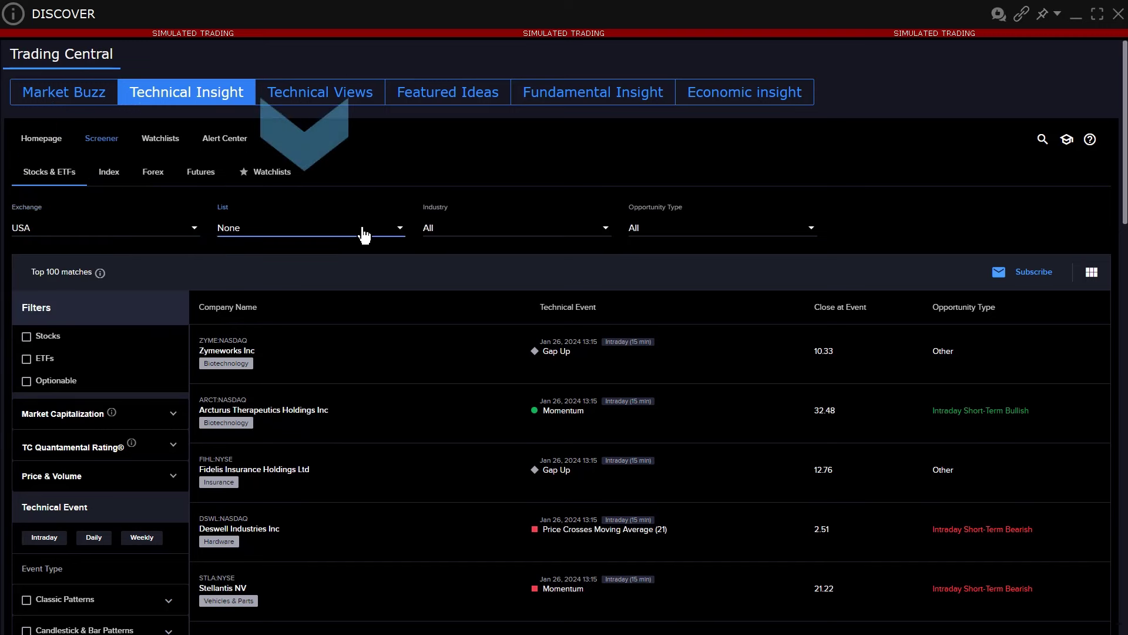
{"action": "left_click", "coordinate": [364, 235]}
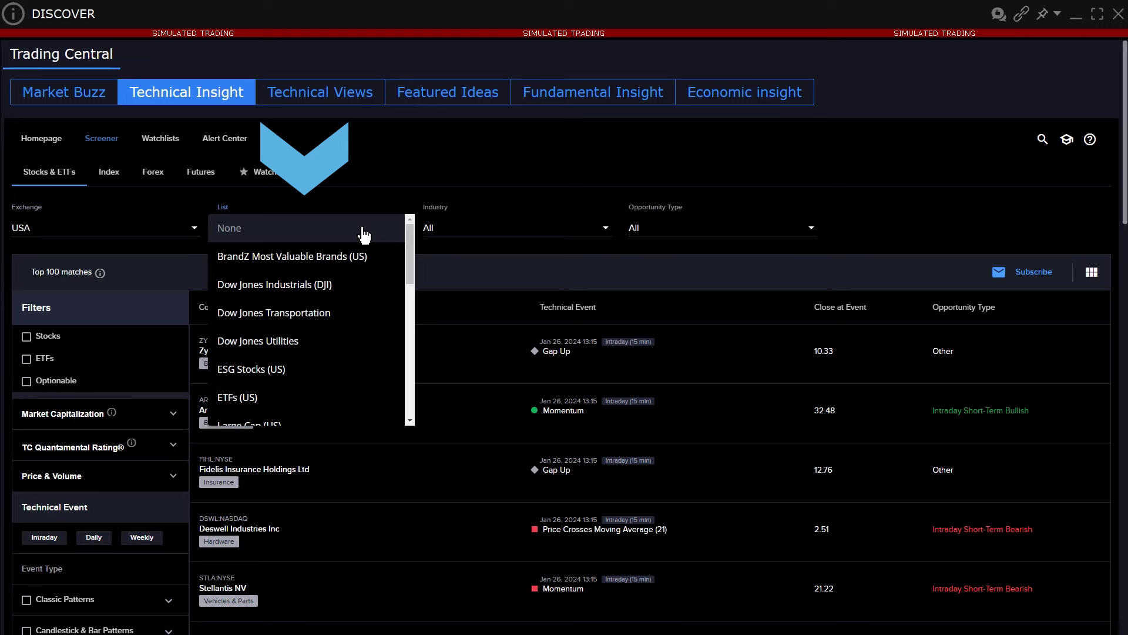
{"action": "left_click", "coordinate": [363, 234]}
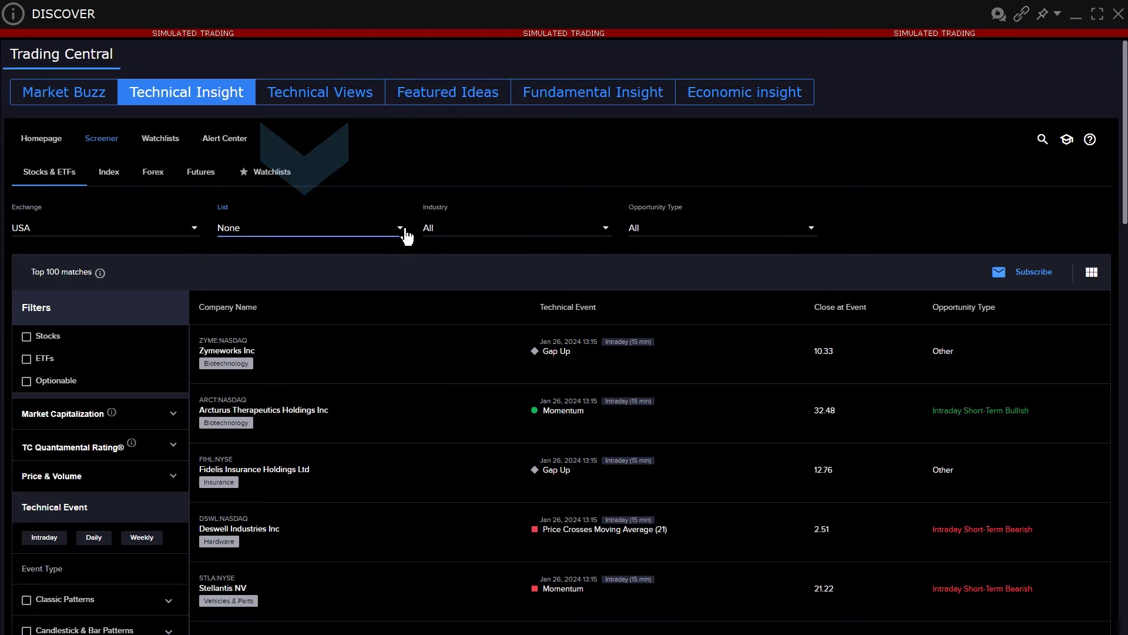
{"action": "left_click", "coordinate": [574, 235]}
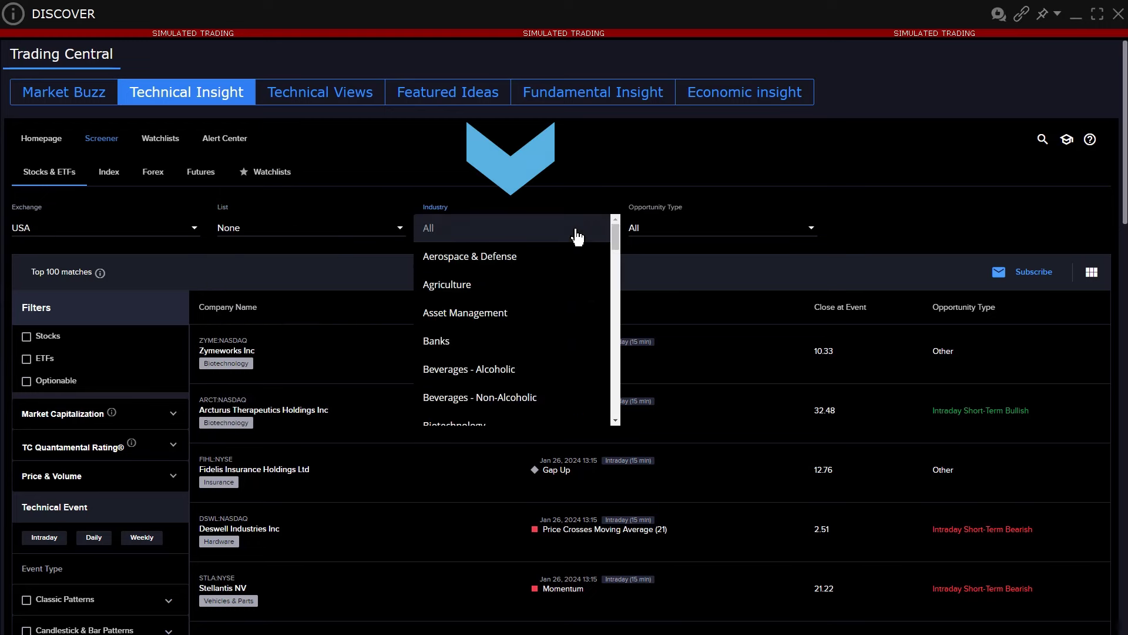
{"action": "left_click", "coordinate": [605, 229]}
{"action": "left_click", "coordinate": [679, 229]}
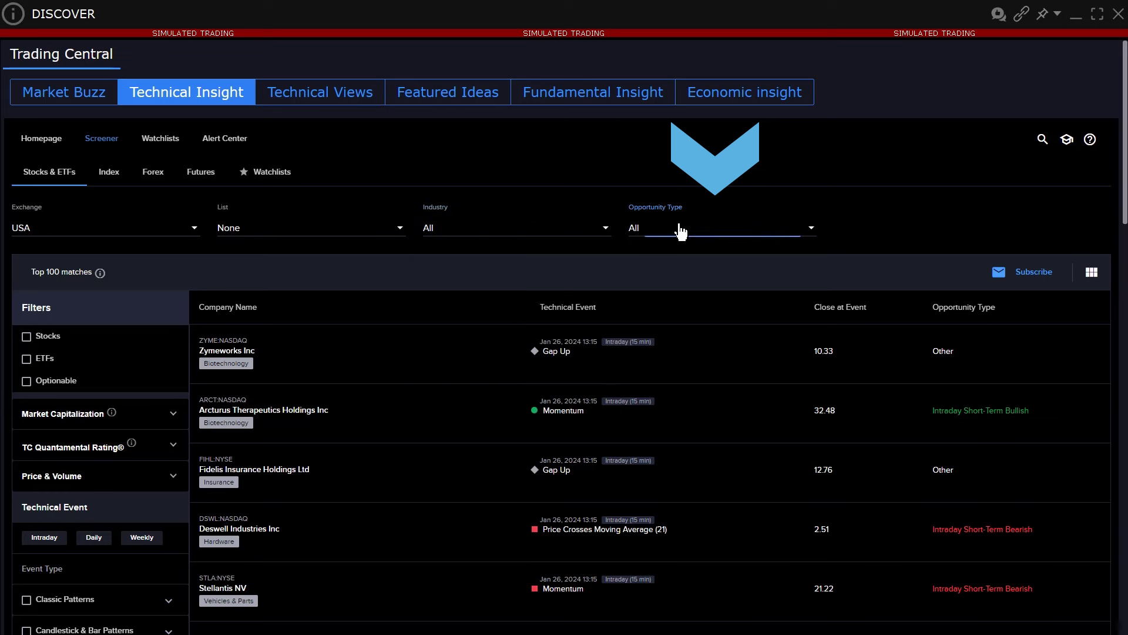
{"action": "left_click", "coordinate": [680, 229]}
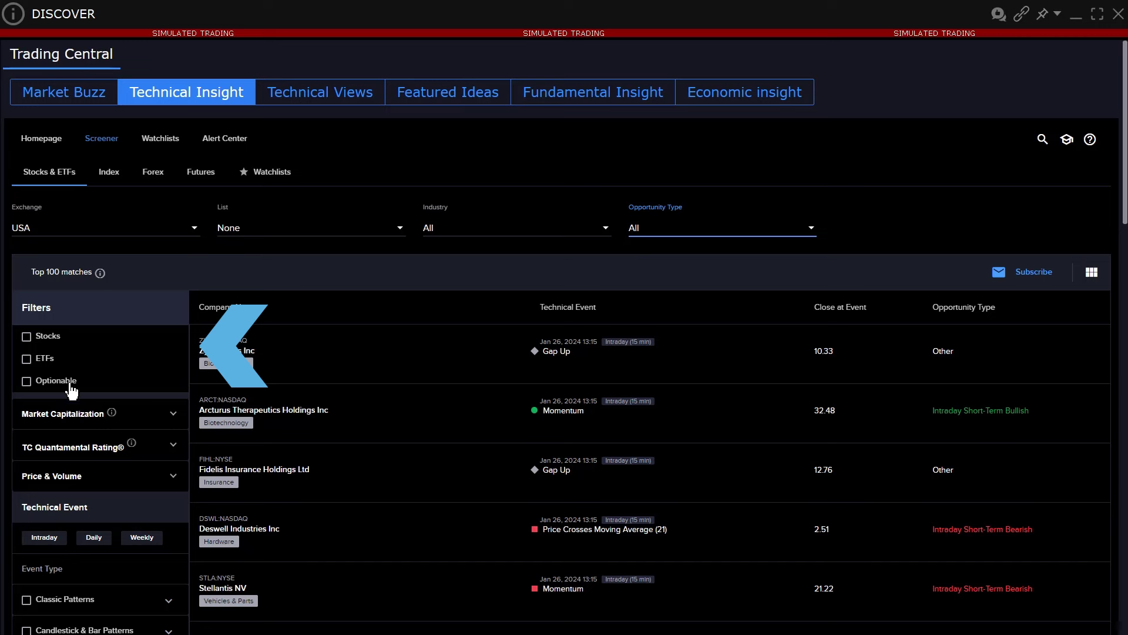
Step: Set the TC Quantamental Rating filter to the range 30 to 80
{"action": "left_click", "coordinate": [174, 418]}
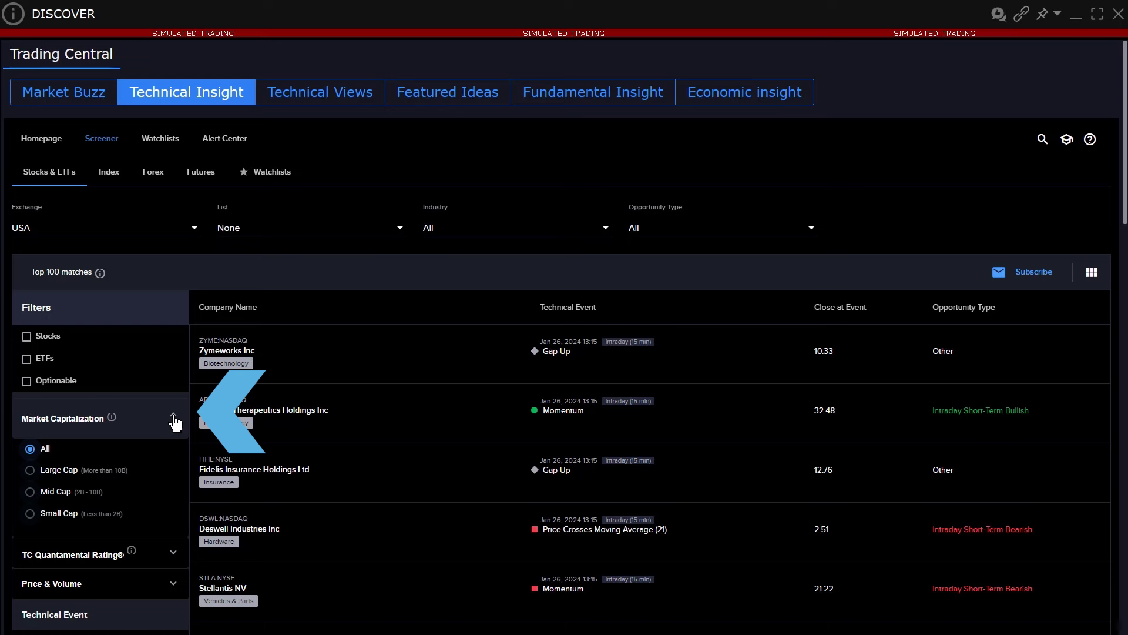
{"action": "left_click", "coordinate": [174, 418]}
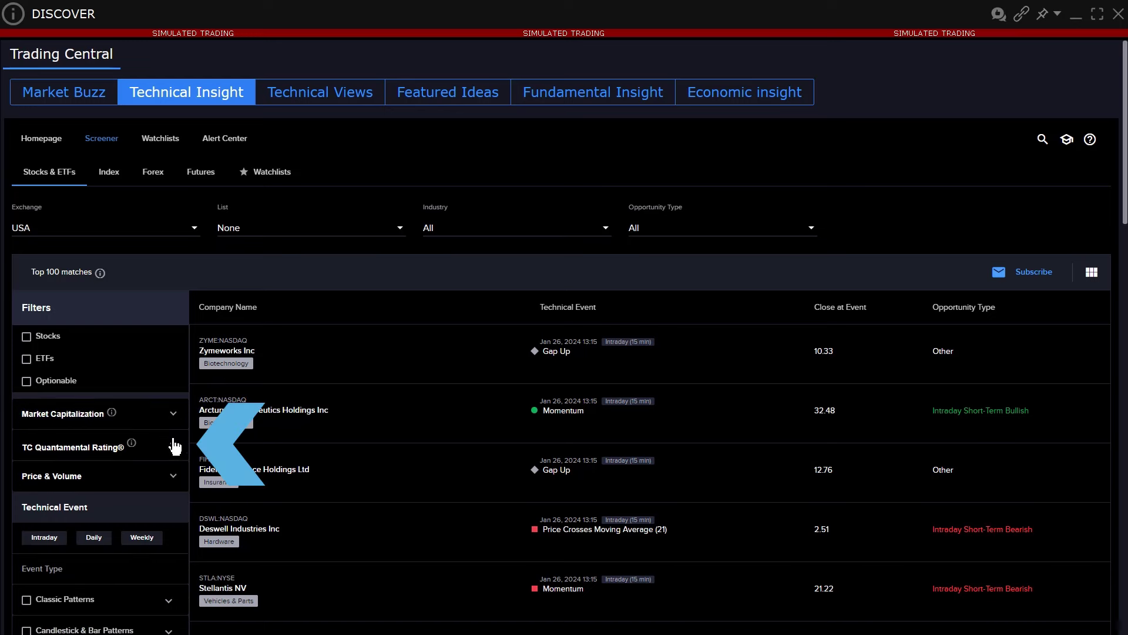
{"action": "left_click", "coordinate": [174, 446]}
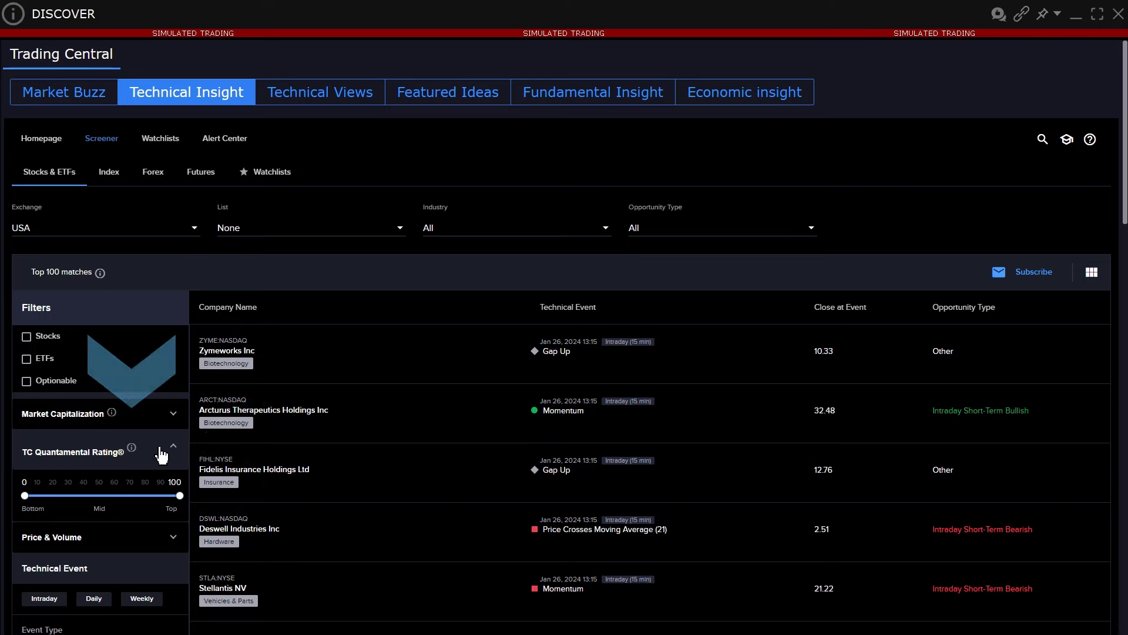
{"action": "mouse_move", "coordinate": [133, 449]}
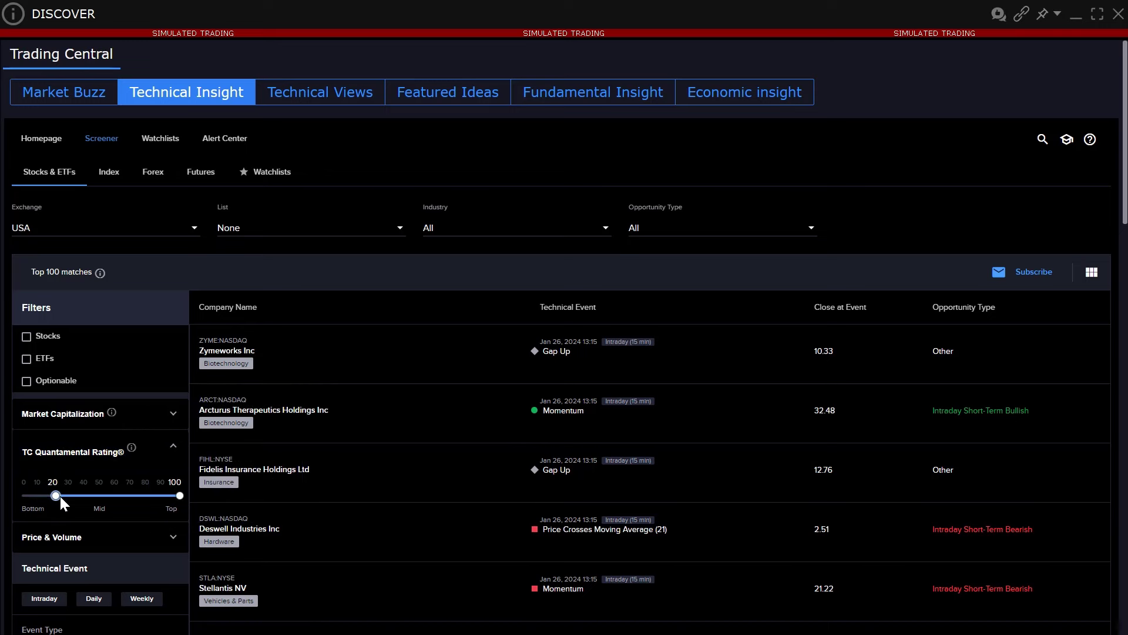
{"action": "left_click_drag", "start_coordinate": [60, 496], "coordinate": [71, 495]}
{"action": "left_click_drag", "start_coordinate": [180, 496], "coordinate": [148, 495]}
{"action": "left_click", "coordinate": [173, 536]}
{"action": "scroll", "coordinate": [177, 541], "scroll_direction": "down", "scroll_amount": 1}
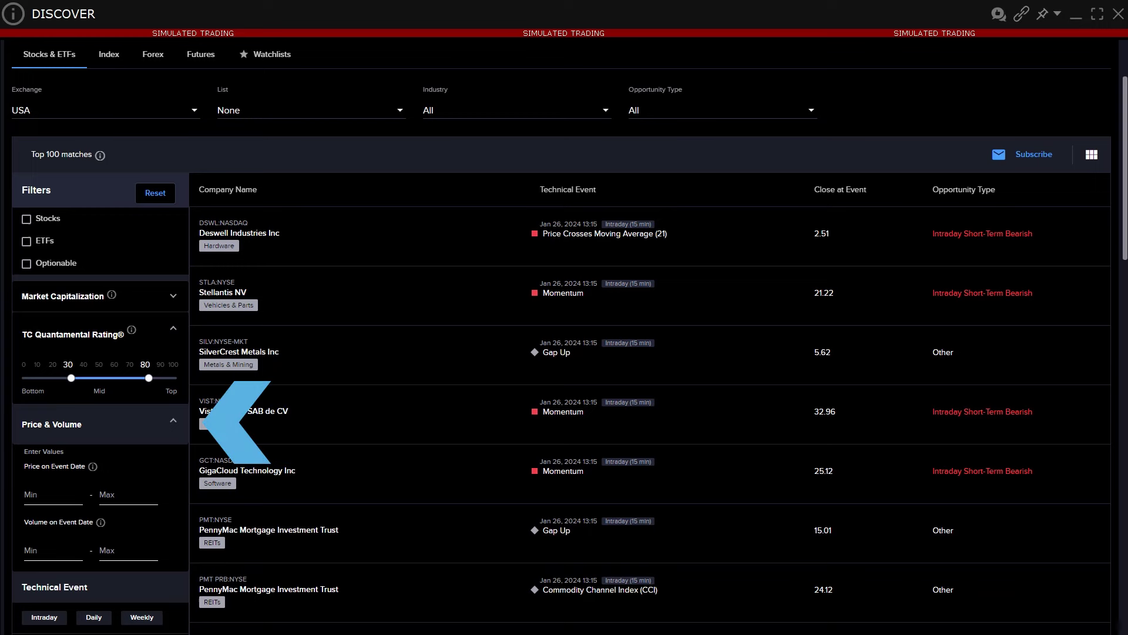
Step: Limit the Technical Event filter to the Daily timeframe and Classic Patterns only
{"action": "scroll", "coordinate": [647, 352], "scroll_direction": "down", "scroll_amount": 2}
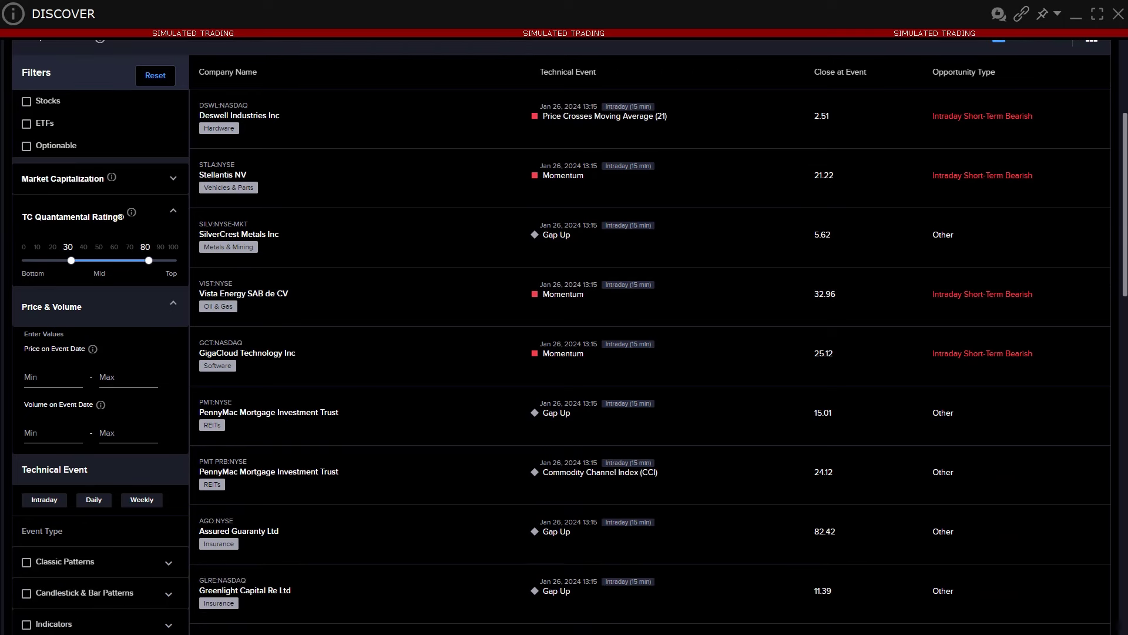
{"action": "scroll", "coordinate": [646, 352], "scroll_direction": "down", "scroll_amount": 2}
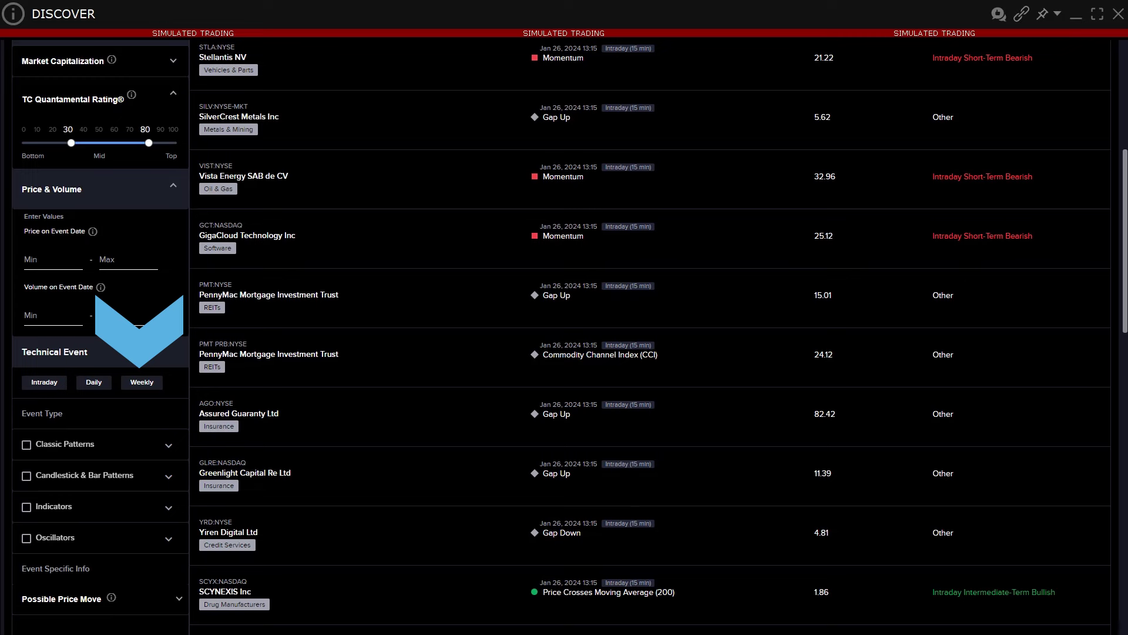
{"action": "left_click", "coordinate": [99, 388]}
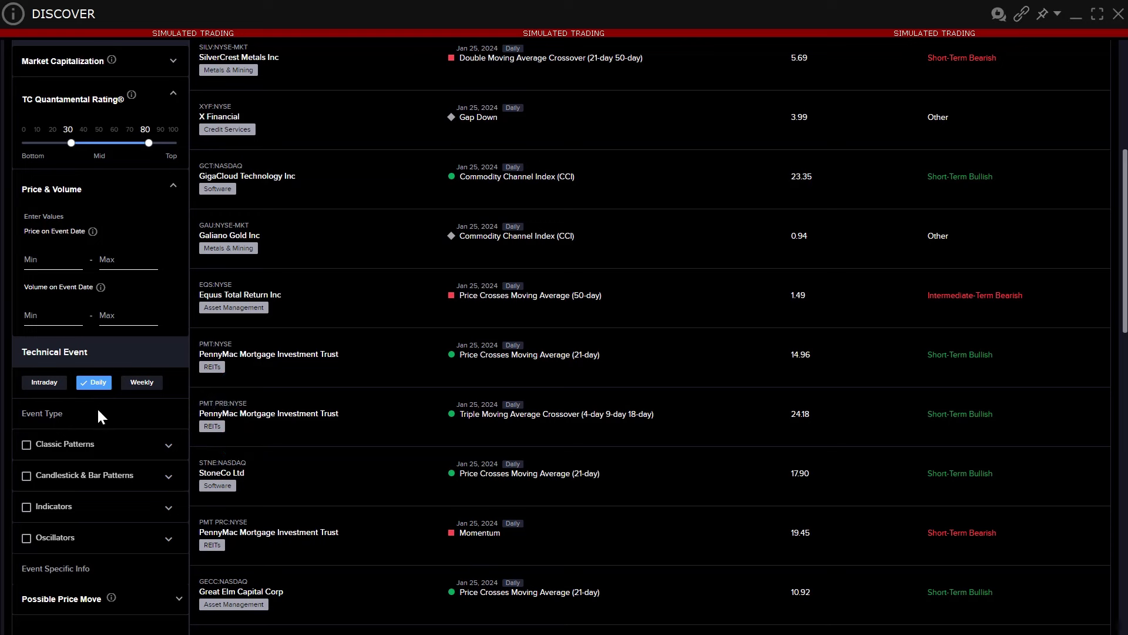
{"action": "left_click", "coordinate": [115, 451]}
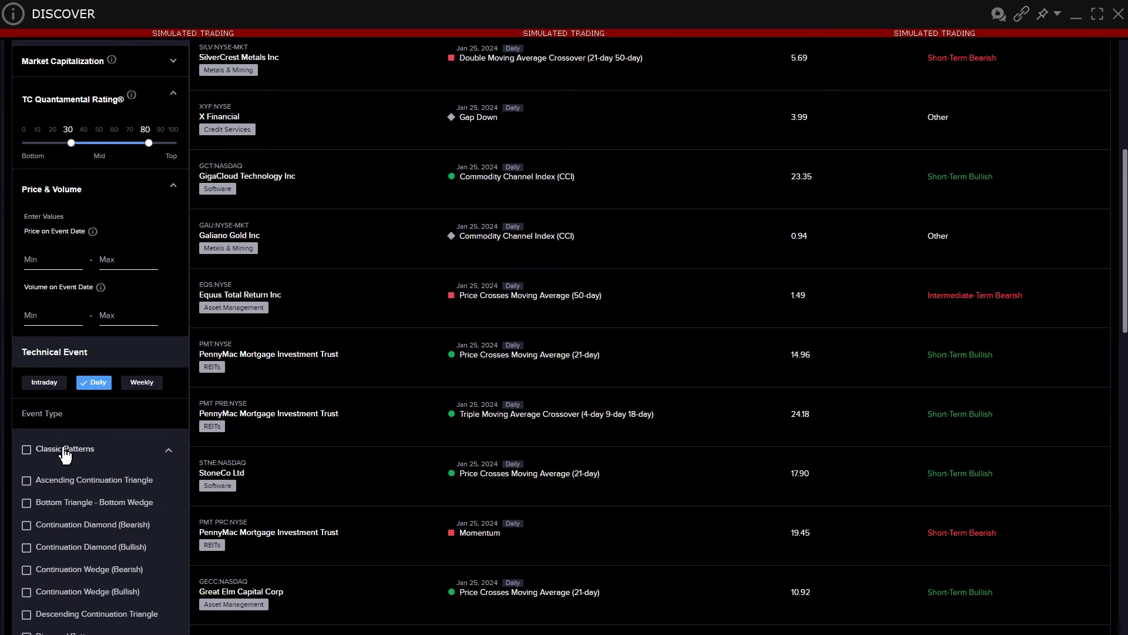
{"action": "left_click", "coordinate": [26, 450]}
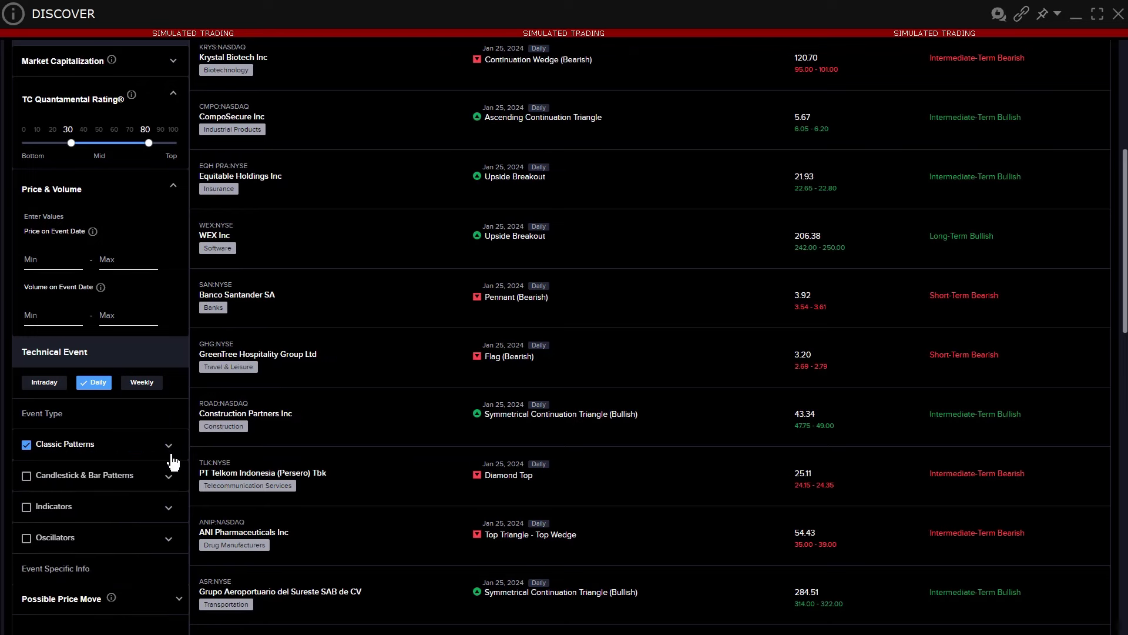
{"action": "scroll", "coordinate": [173, 462], "scroll_direction": "down", "scroll_amount": 2}
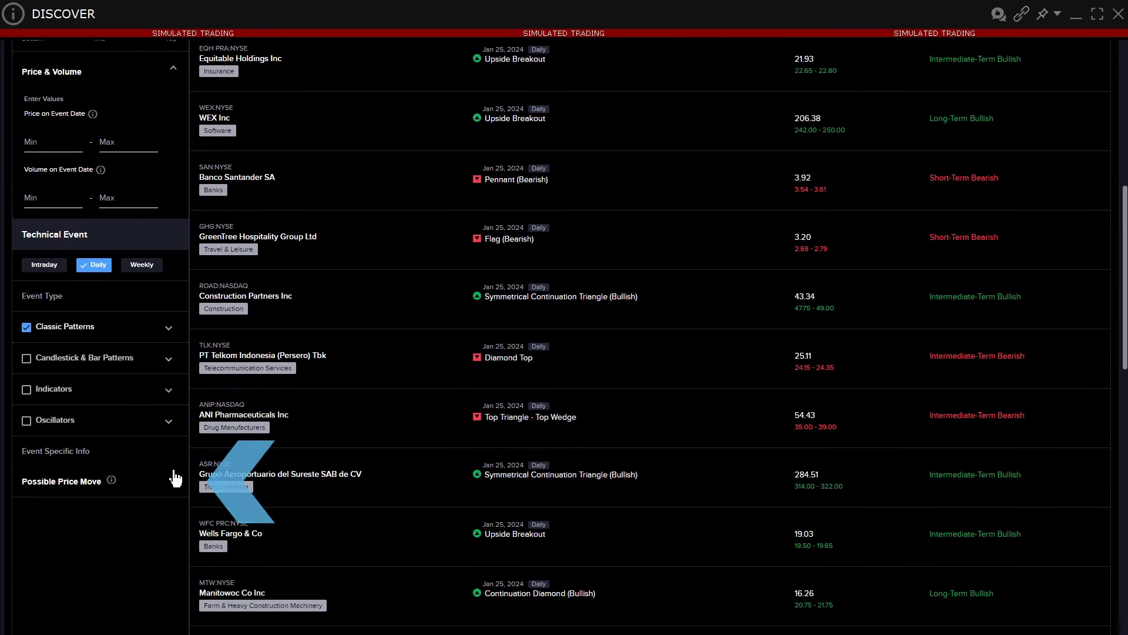
{"action": "left_click", "coordinate": [176, 482]}
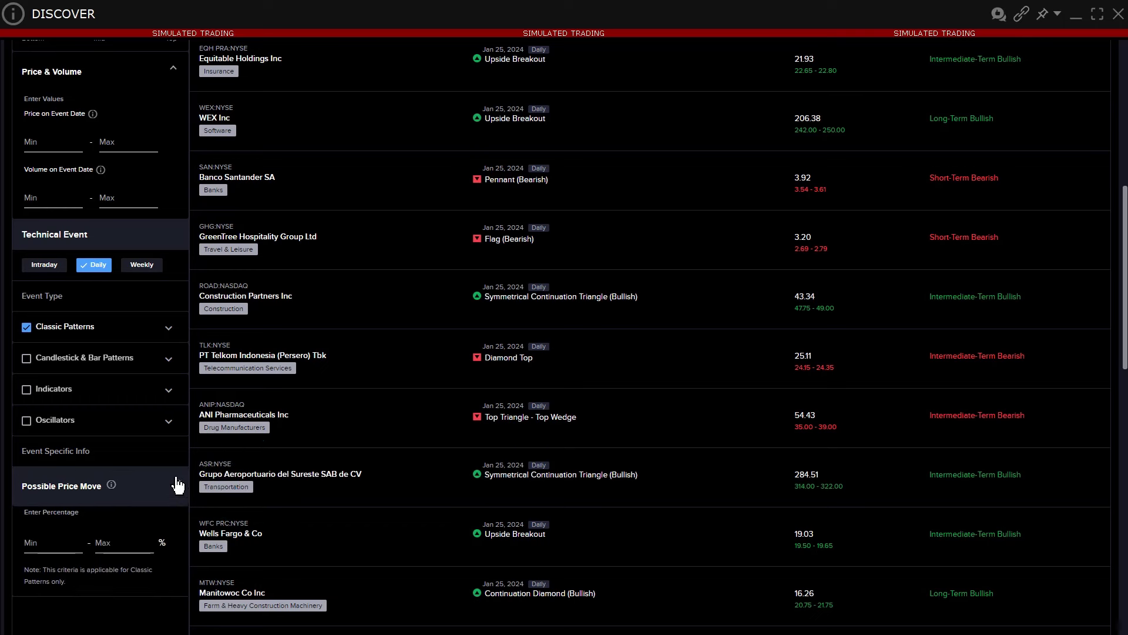
{"action": "left_click", "coordinate": [177, 483]}
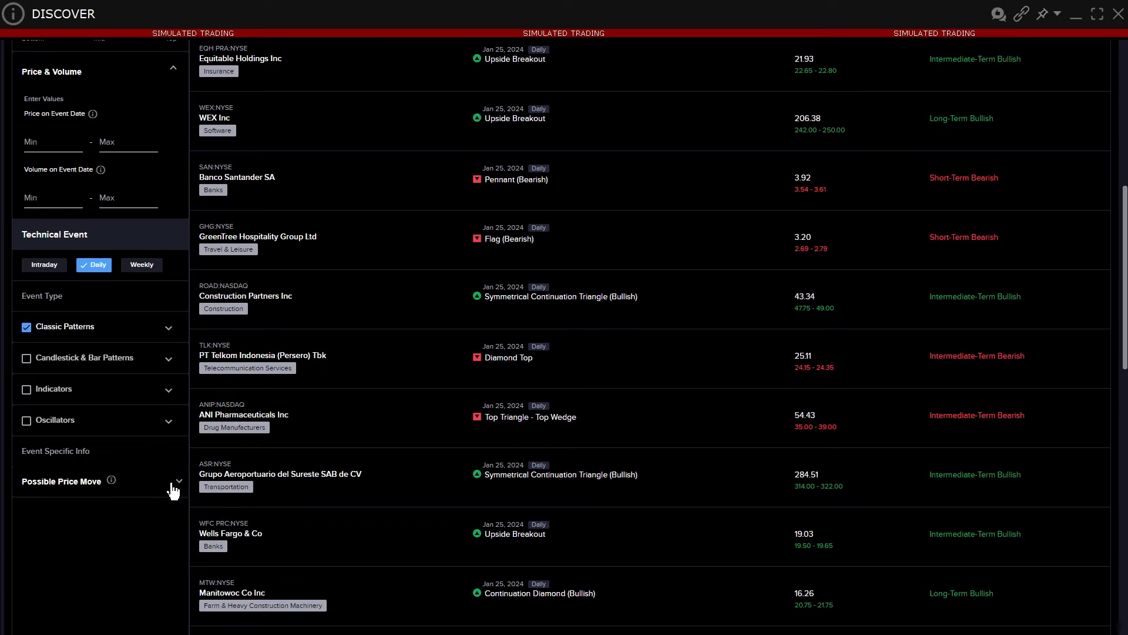
{"action": "scroll", "coordinate": [144, 489], "scroll_direction": "up", "scroll_amount": 7}
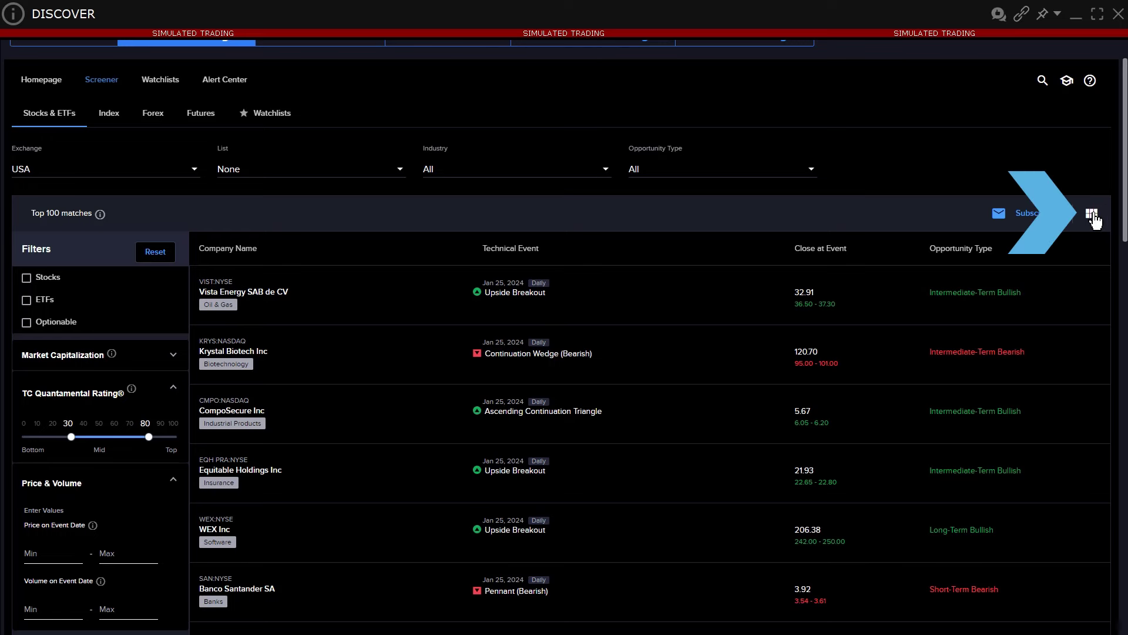
Step: Switch to chart cards, open Vista Energy (VIST) and expand its Upside Breakout explanation
{"action": "left_click", "coordinate": [1092, 214]}
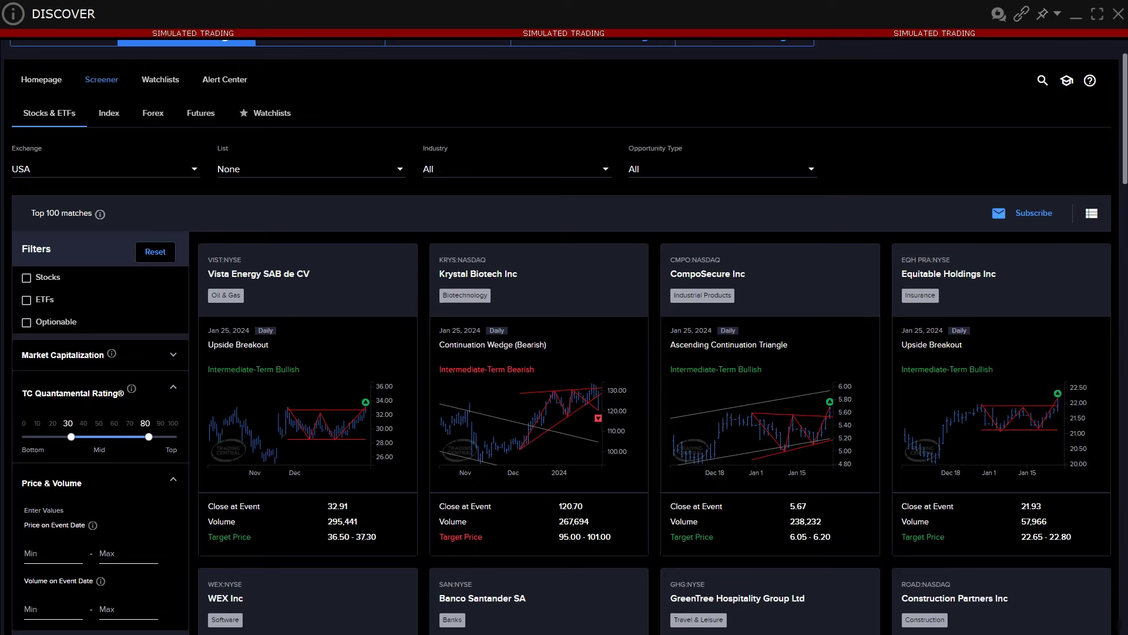
{"action": "left_click", "coordinate": [342, 304]}
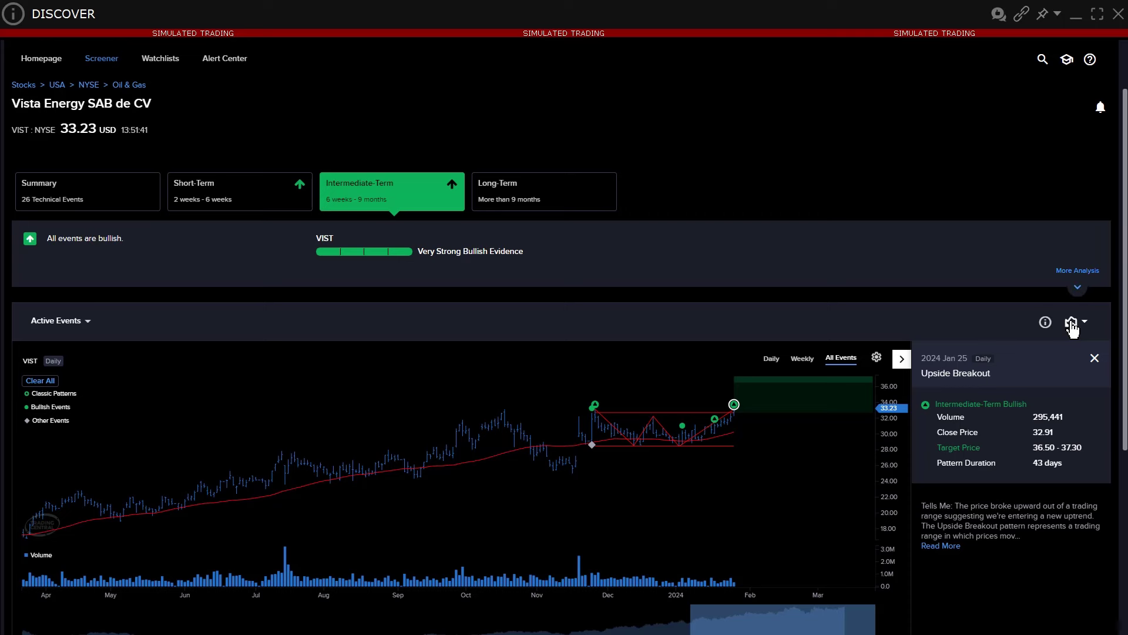
{"action": "left_click", "coordinate": [941, 546]}
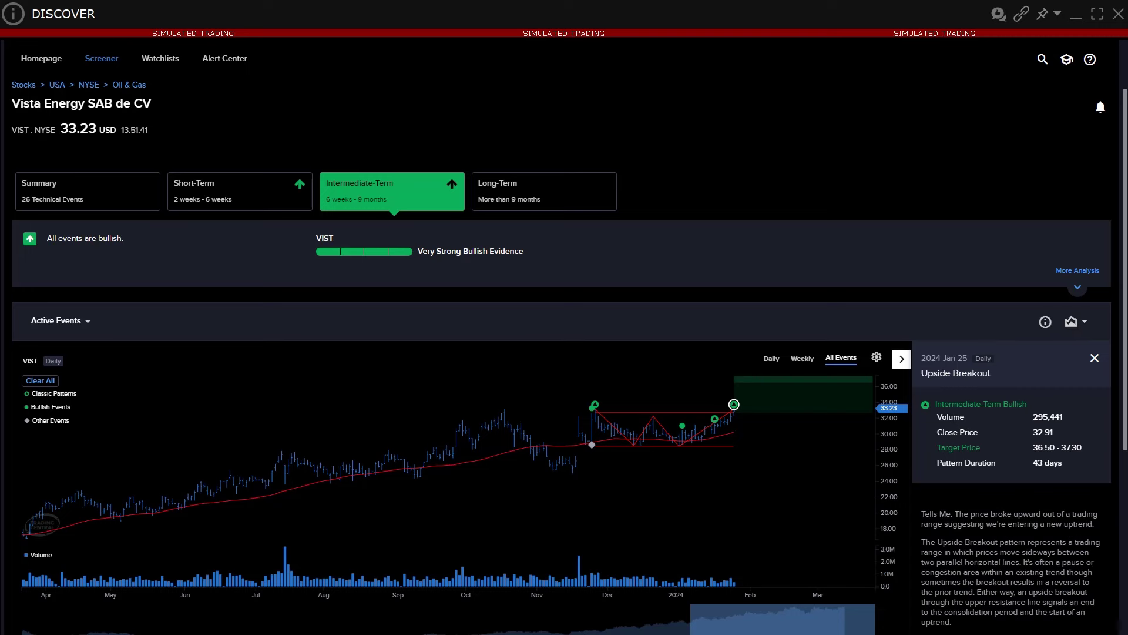
Step: Subscribe to the current screener results as an alert named 'Screener 2'
{"action": "left_click", "coordinate": [96, 66]}
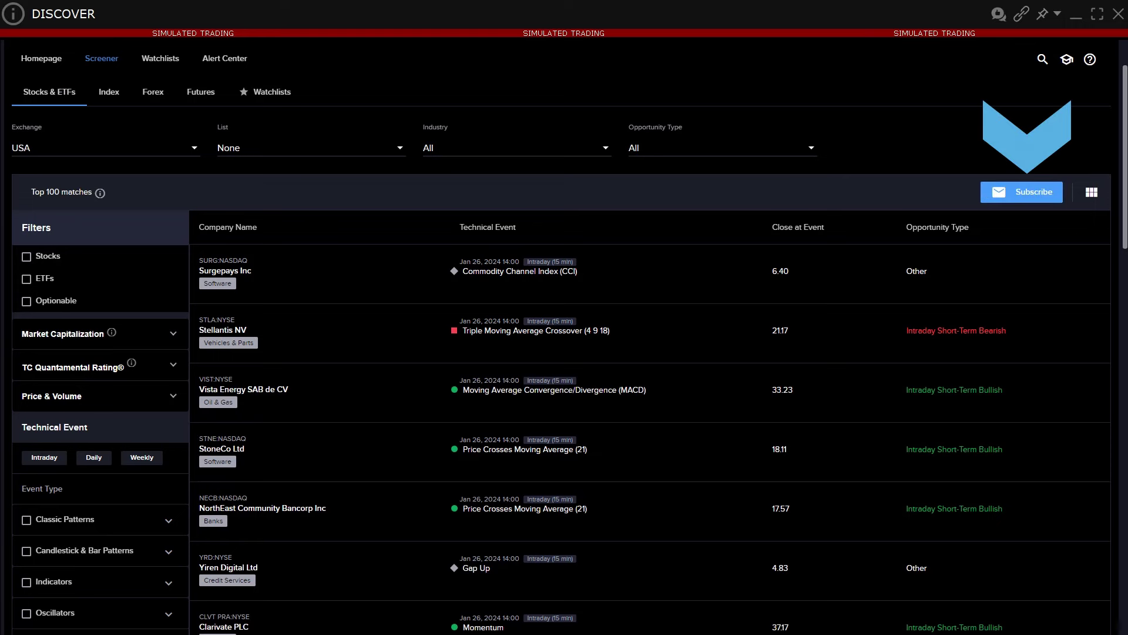
{"action": "left_click", "coordinate": [1043, 200]}
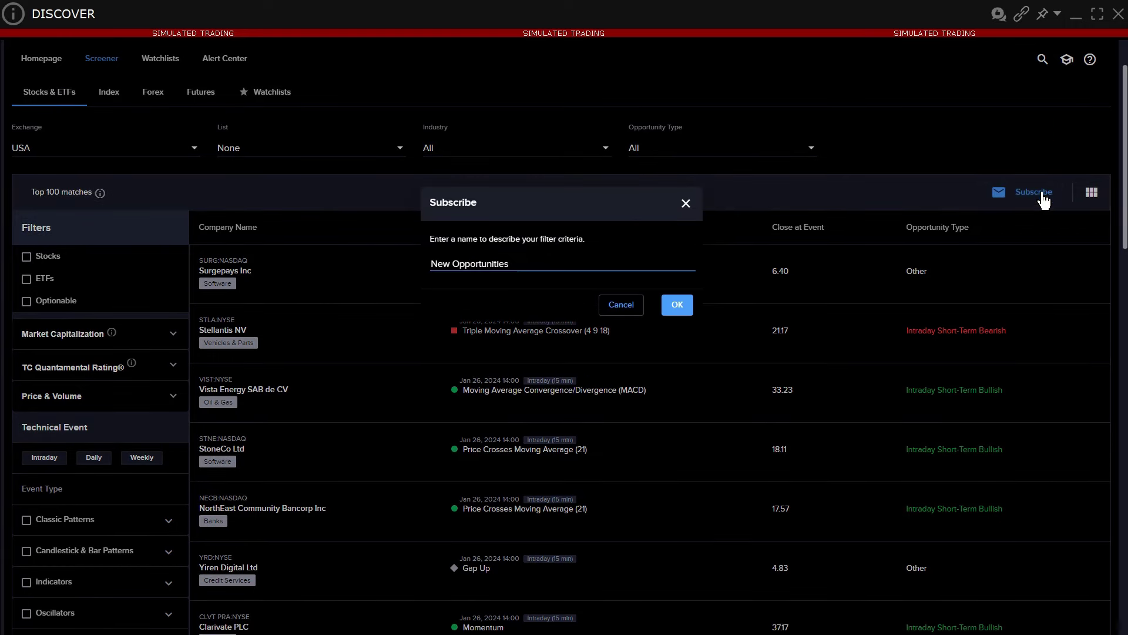
{"action": "key", "text": "ctrl+a"}
{"action": "type", "text": "Scre"}
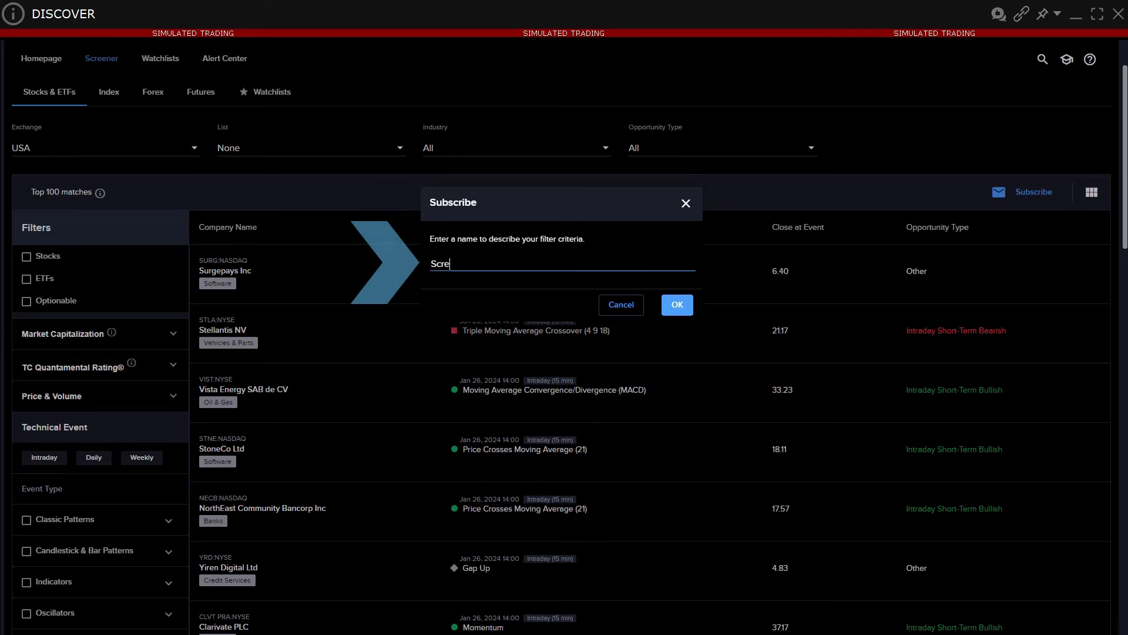
{"action": "type", "text": "ener 2"}
{"action": "left_click", "coordinate": [679, 307]}
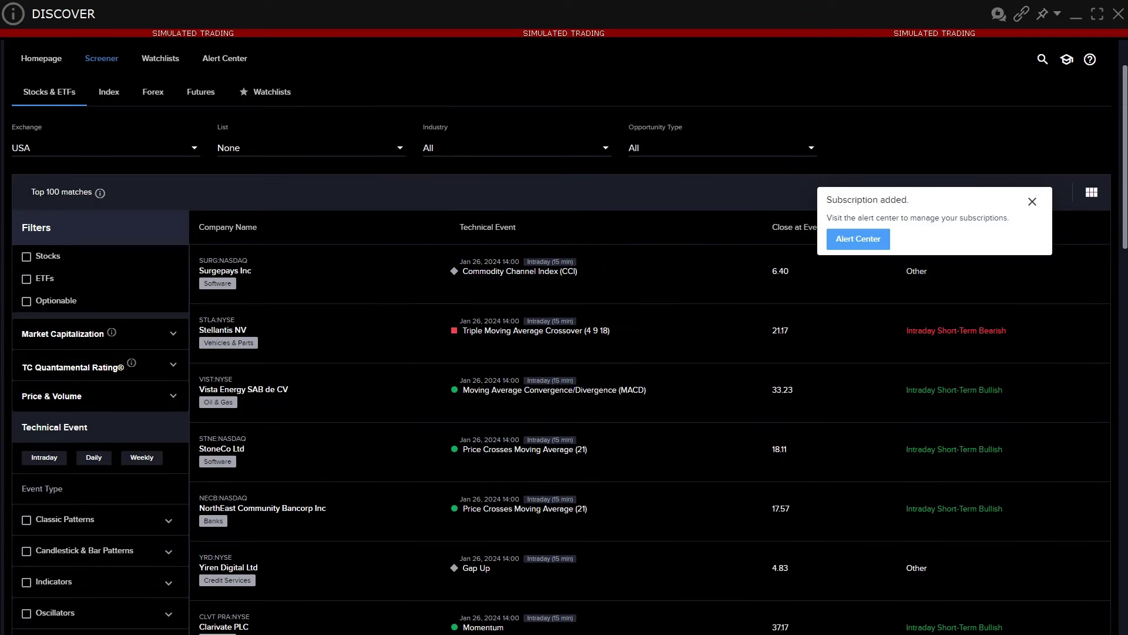